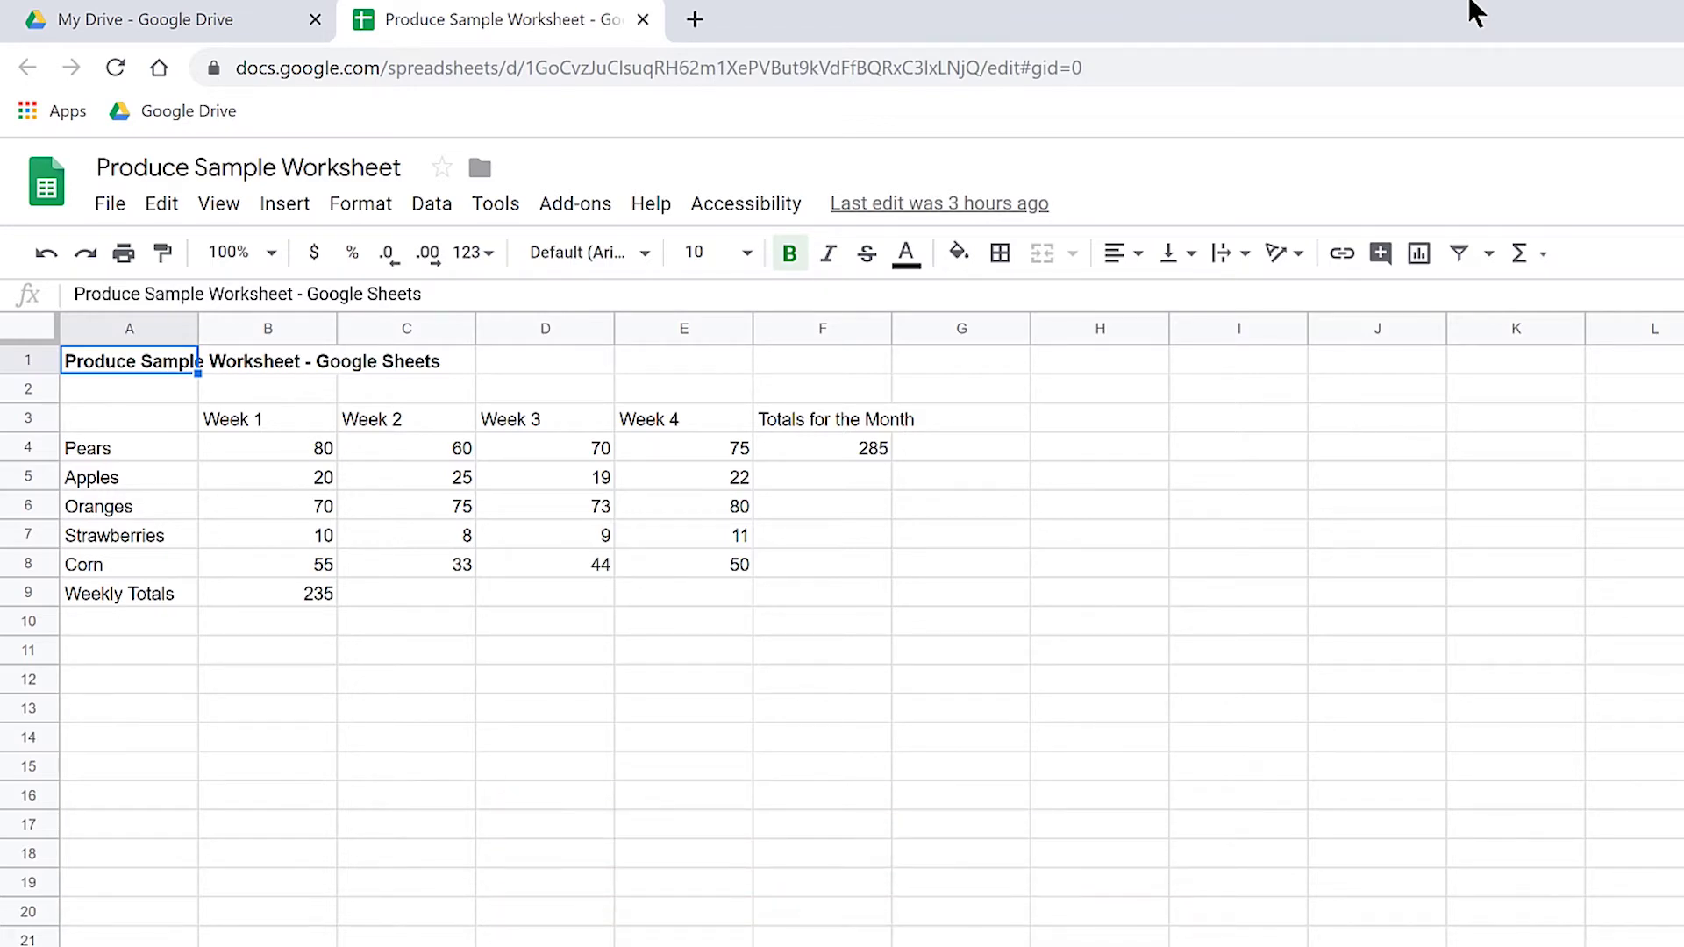
Review the row labels in column A from Pears down to Weekly Totals.
key(ctrl+Down)
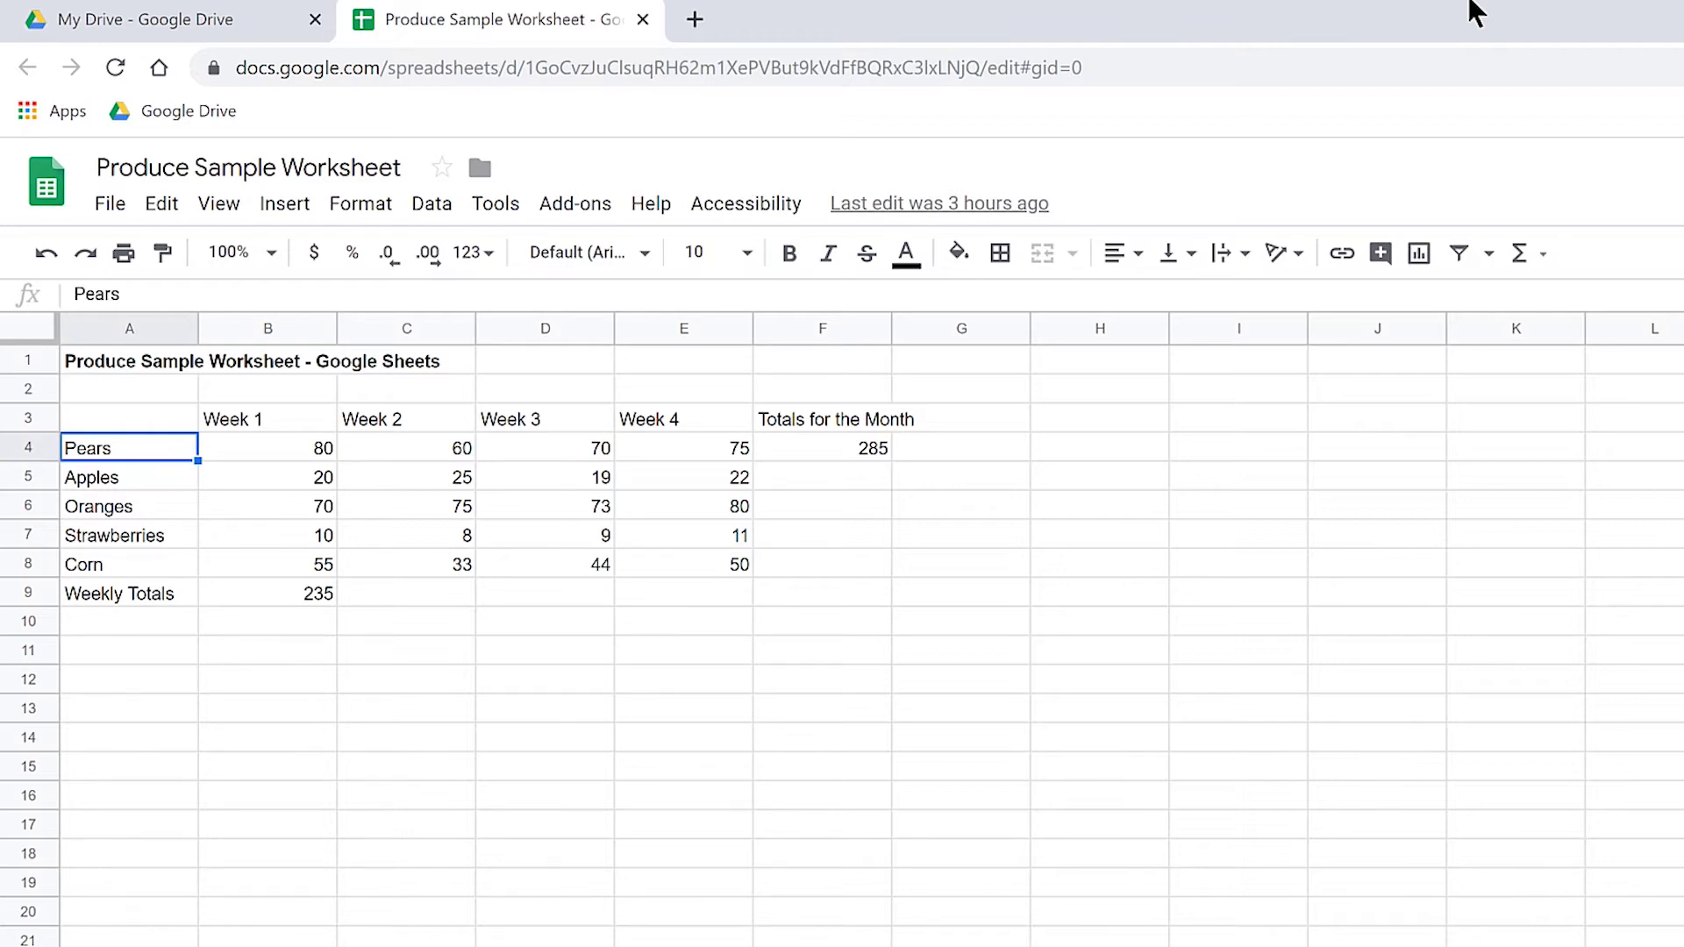
key(Down)
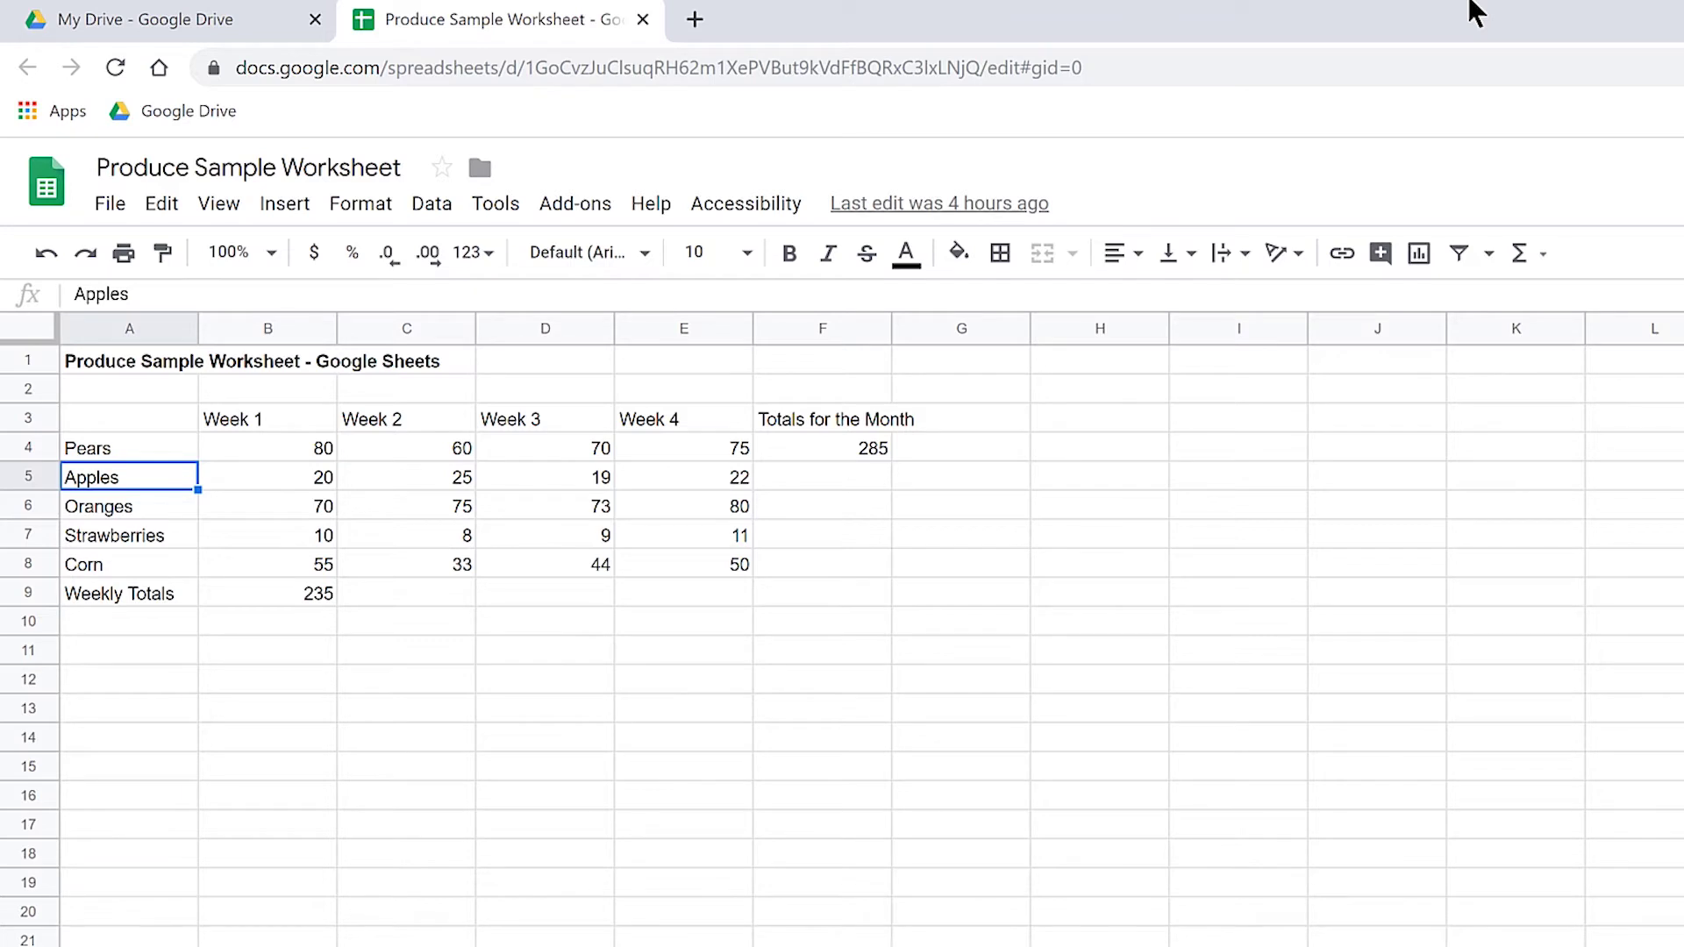
key(Down)
key(Down)
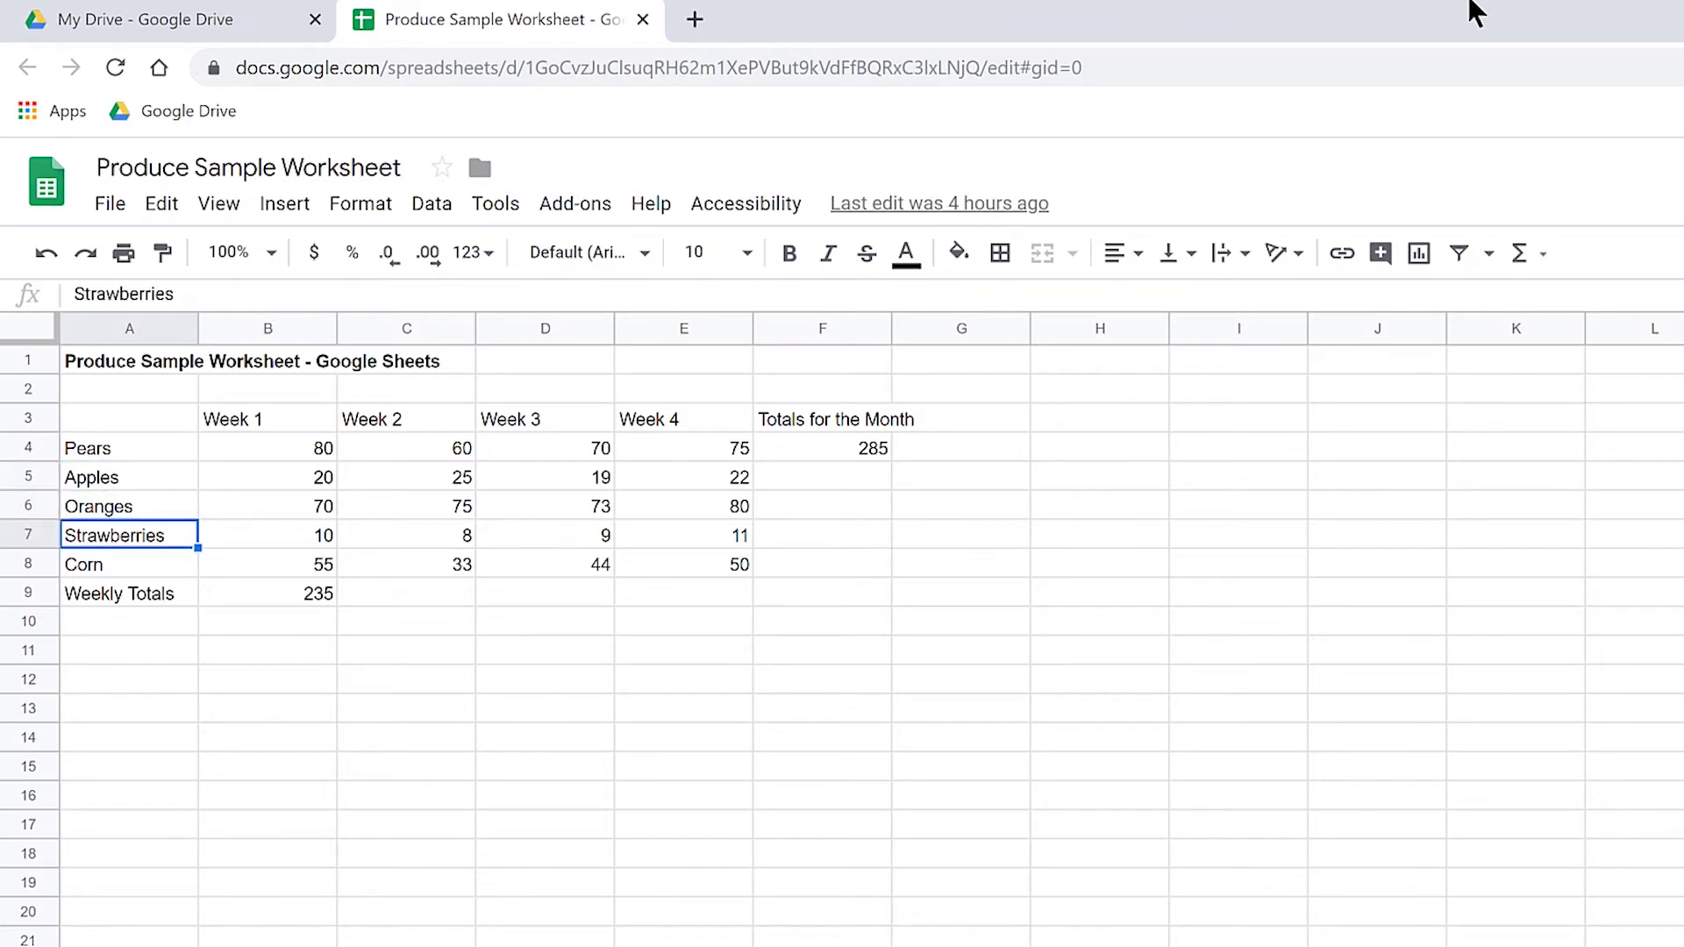
key(Down)
key(Down)
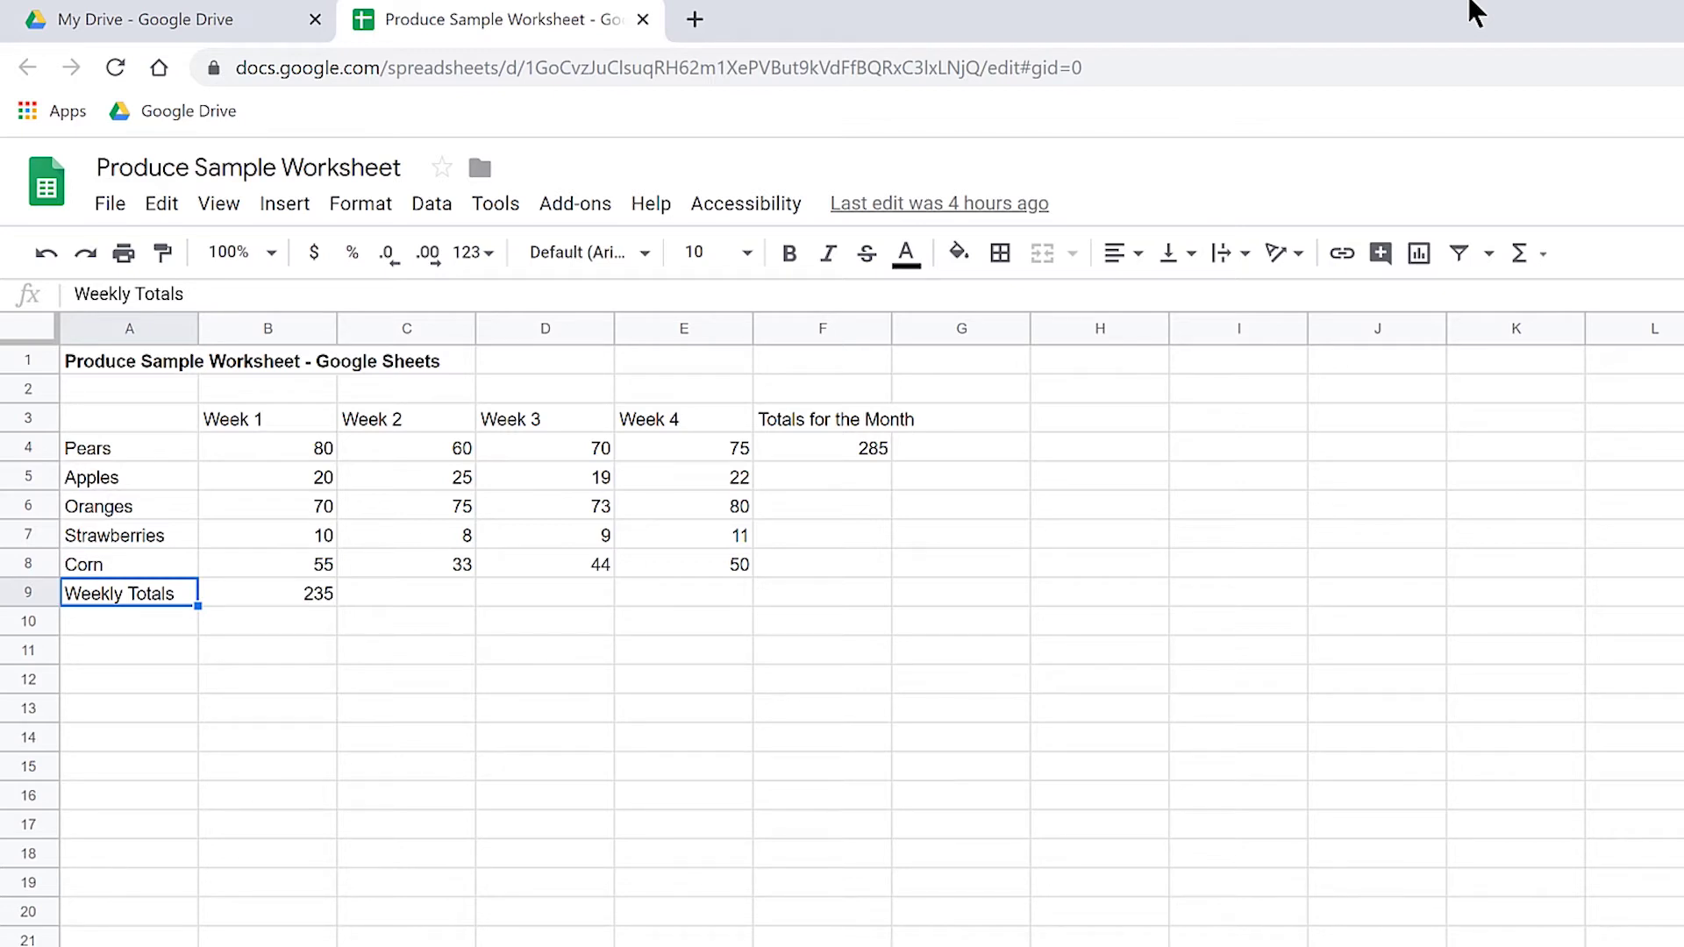
Add and post the comment "From Florida" on the Oranges cell in column A.
key(Up)
key(Up)
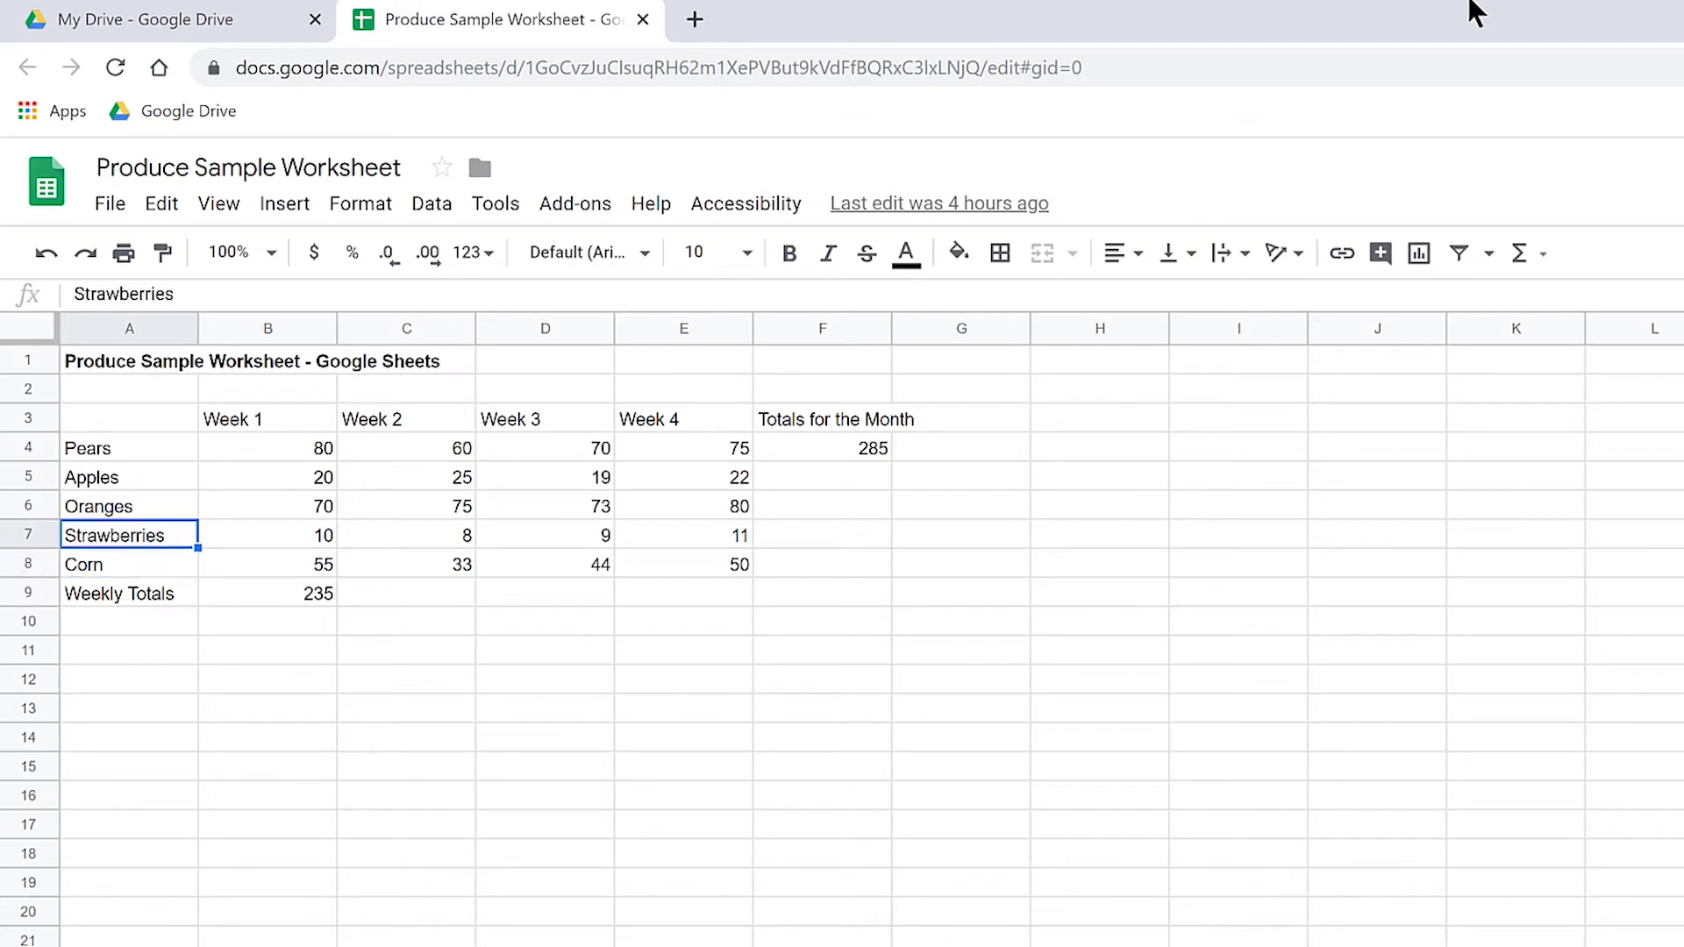
key(Up)
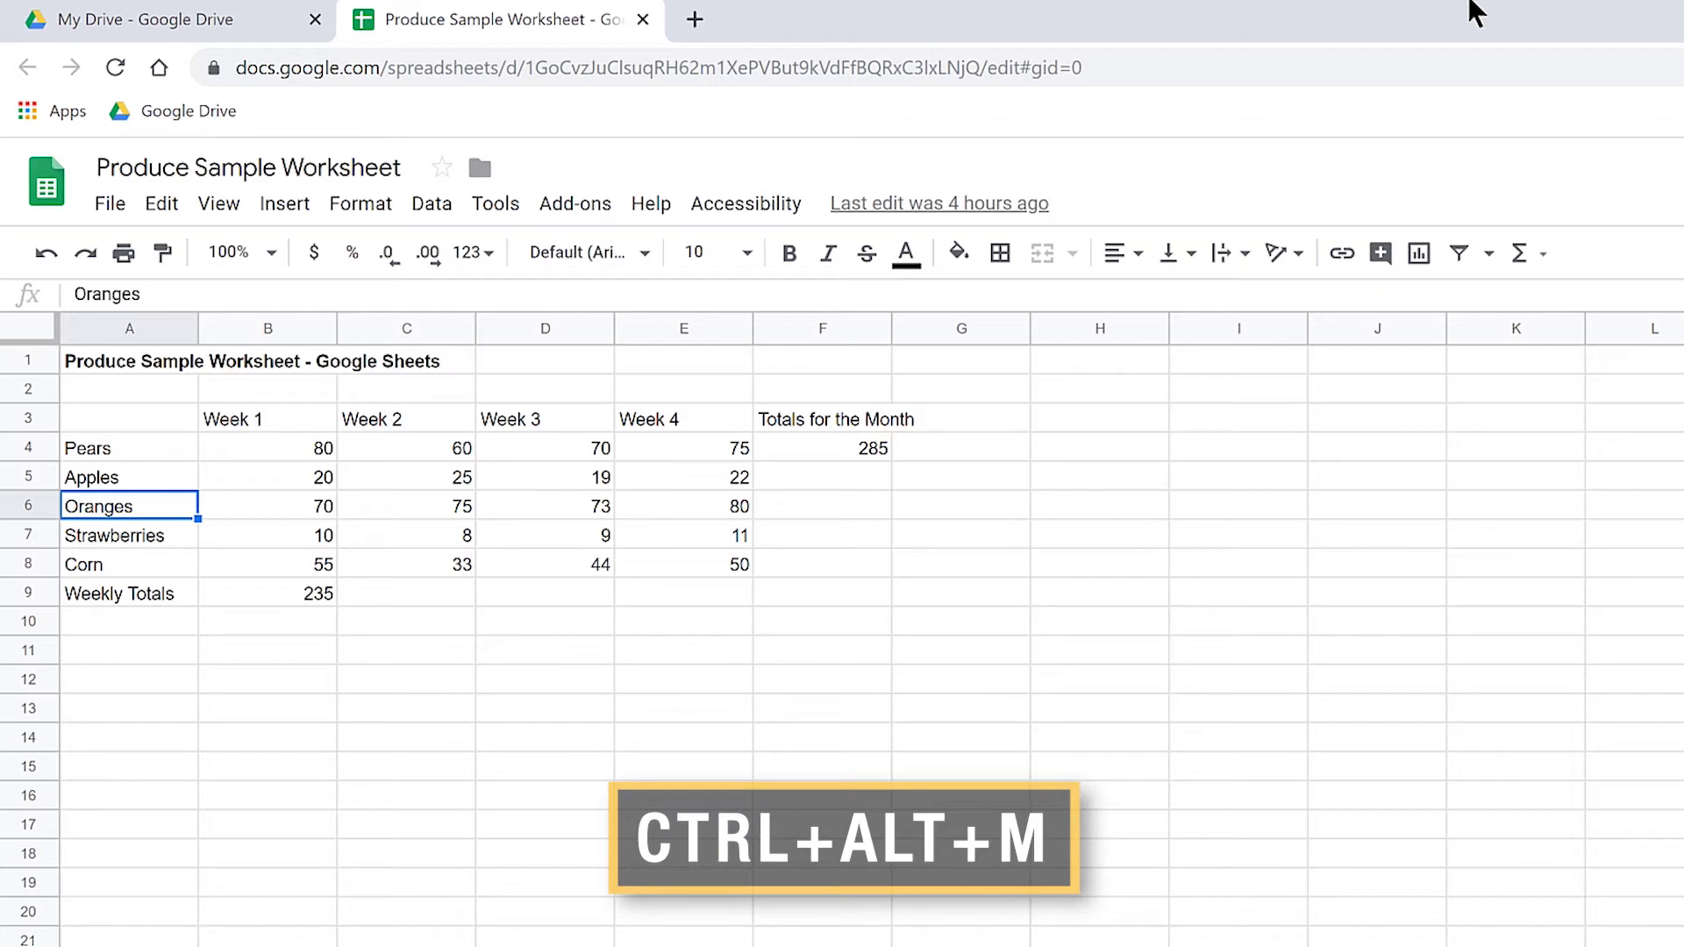
key(ctrl+alt+m)
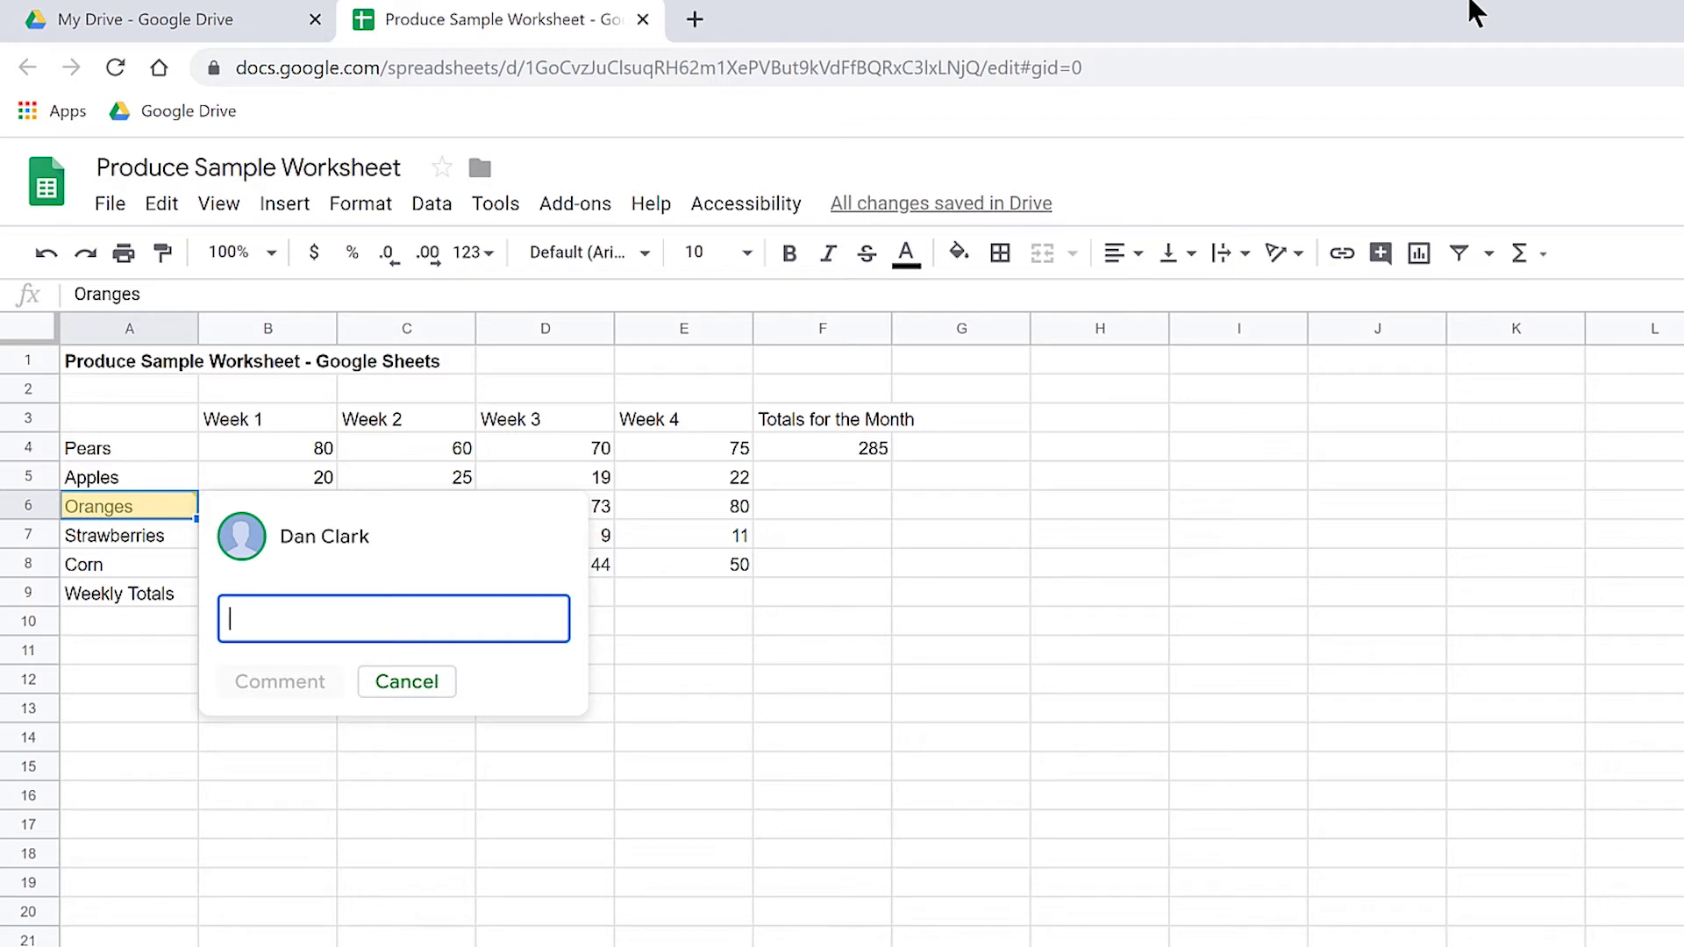
text(From)
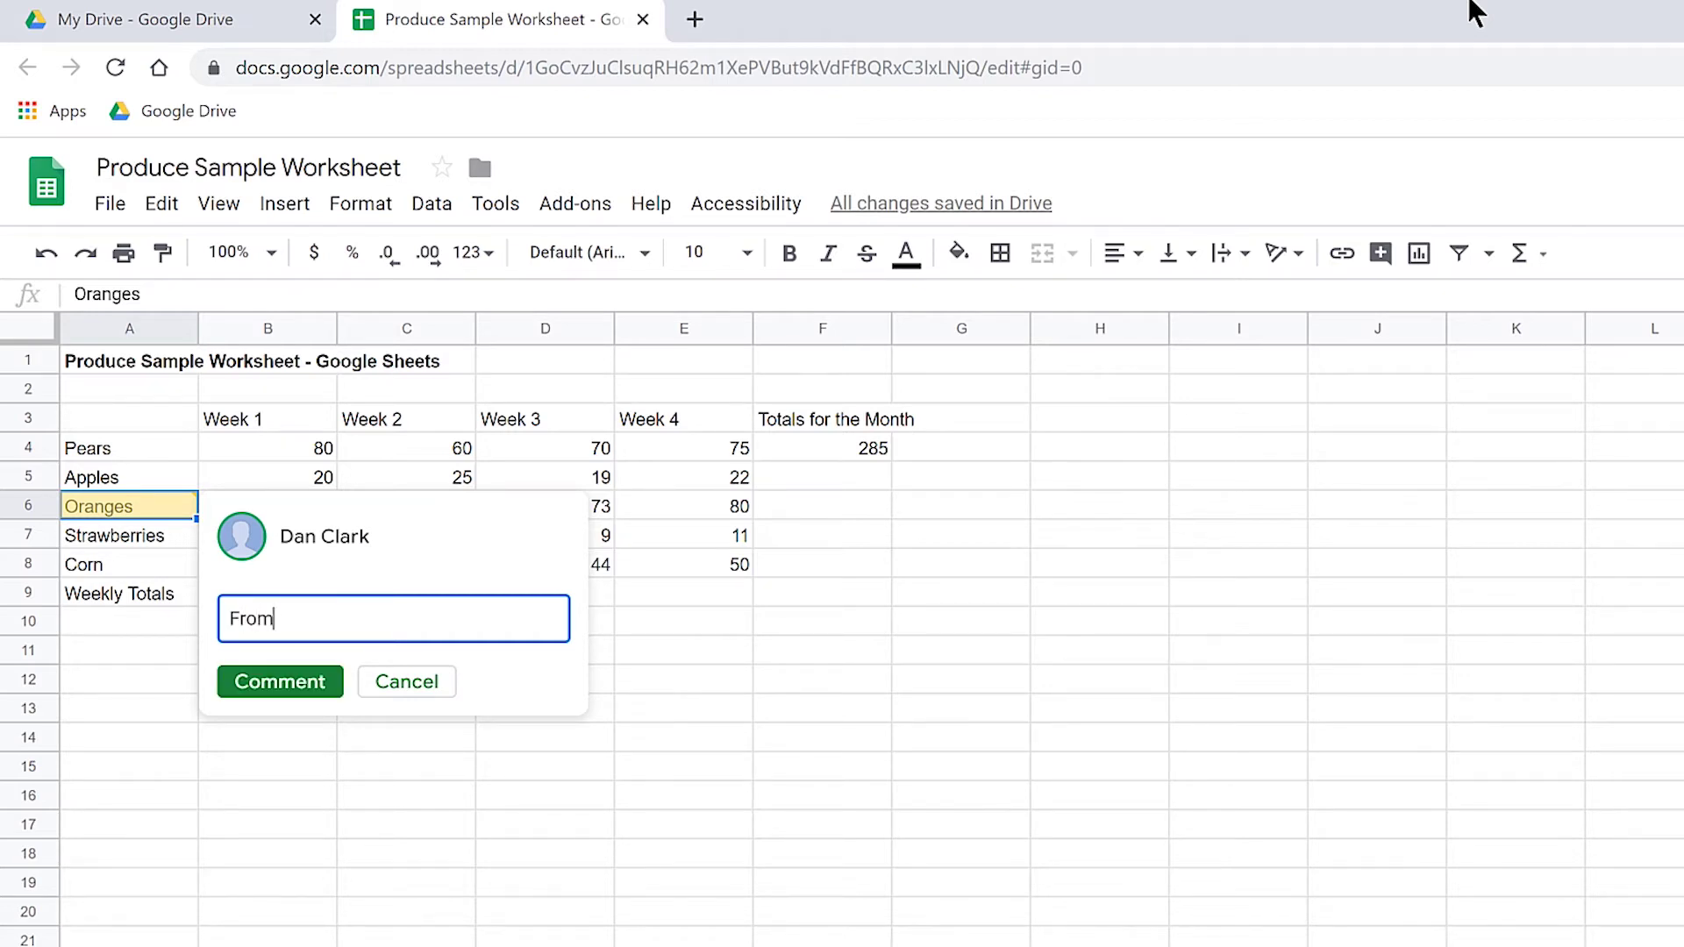
text( Florida)
key(Tab)
key(Return)
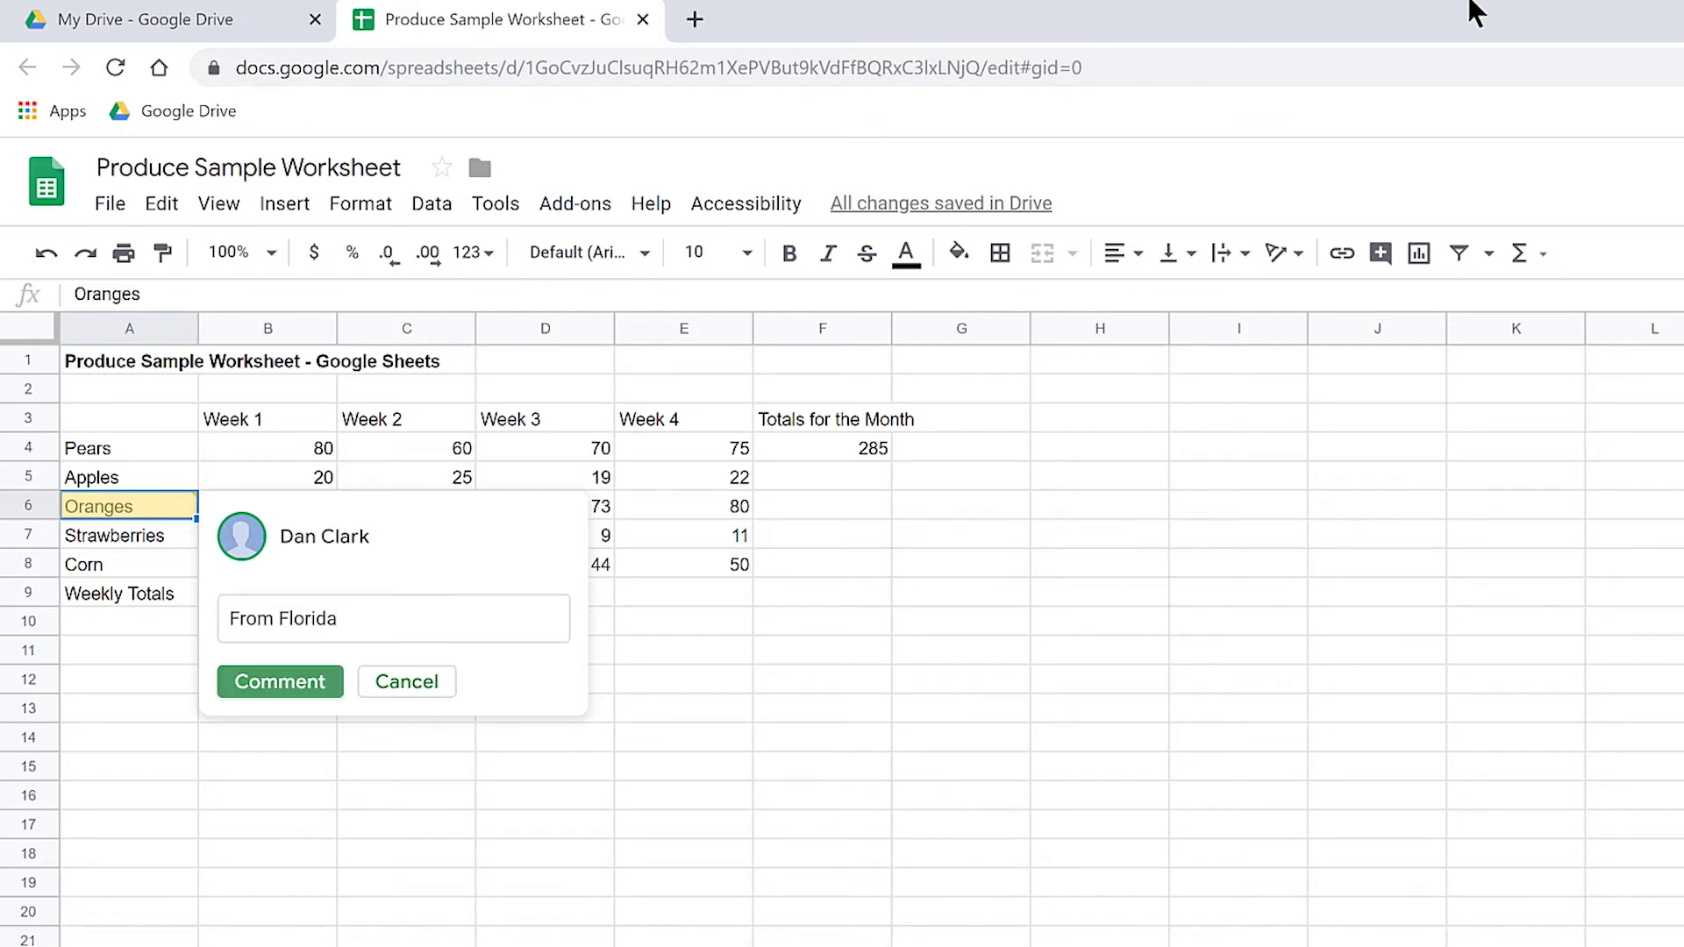
key(Return)
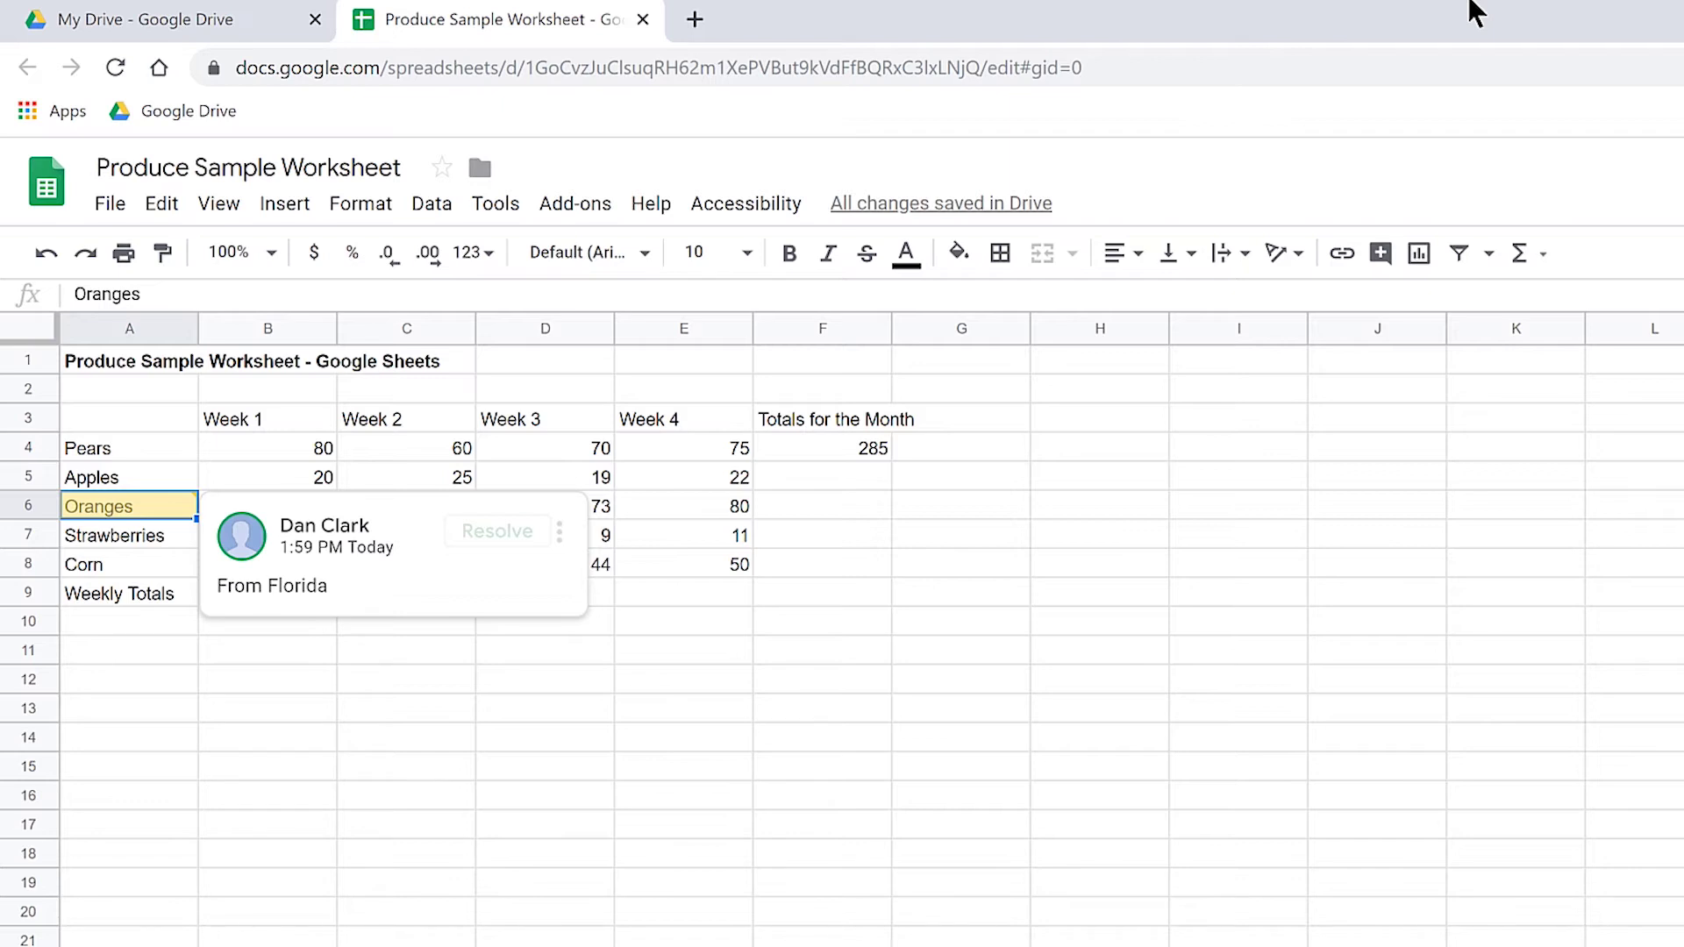
Add and post the comment "From Iowa" on the Corn cell in column A.
key(Down)
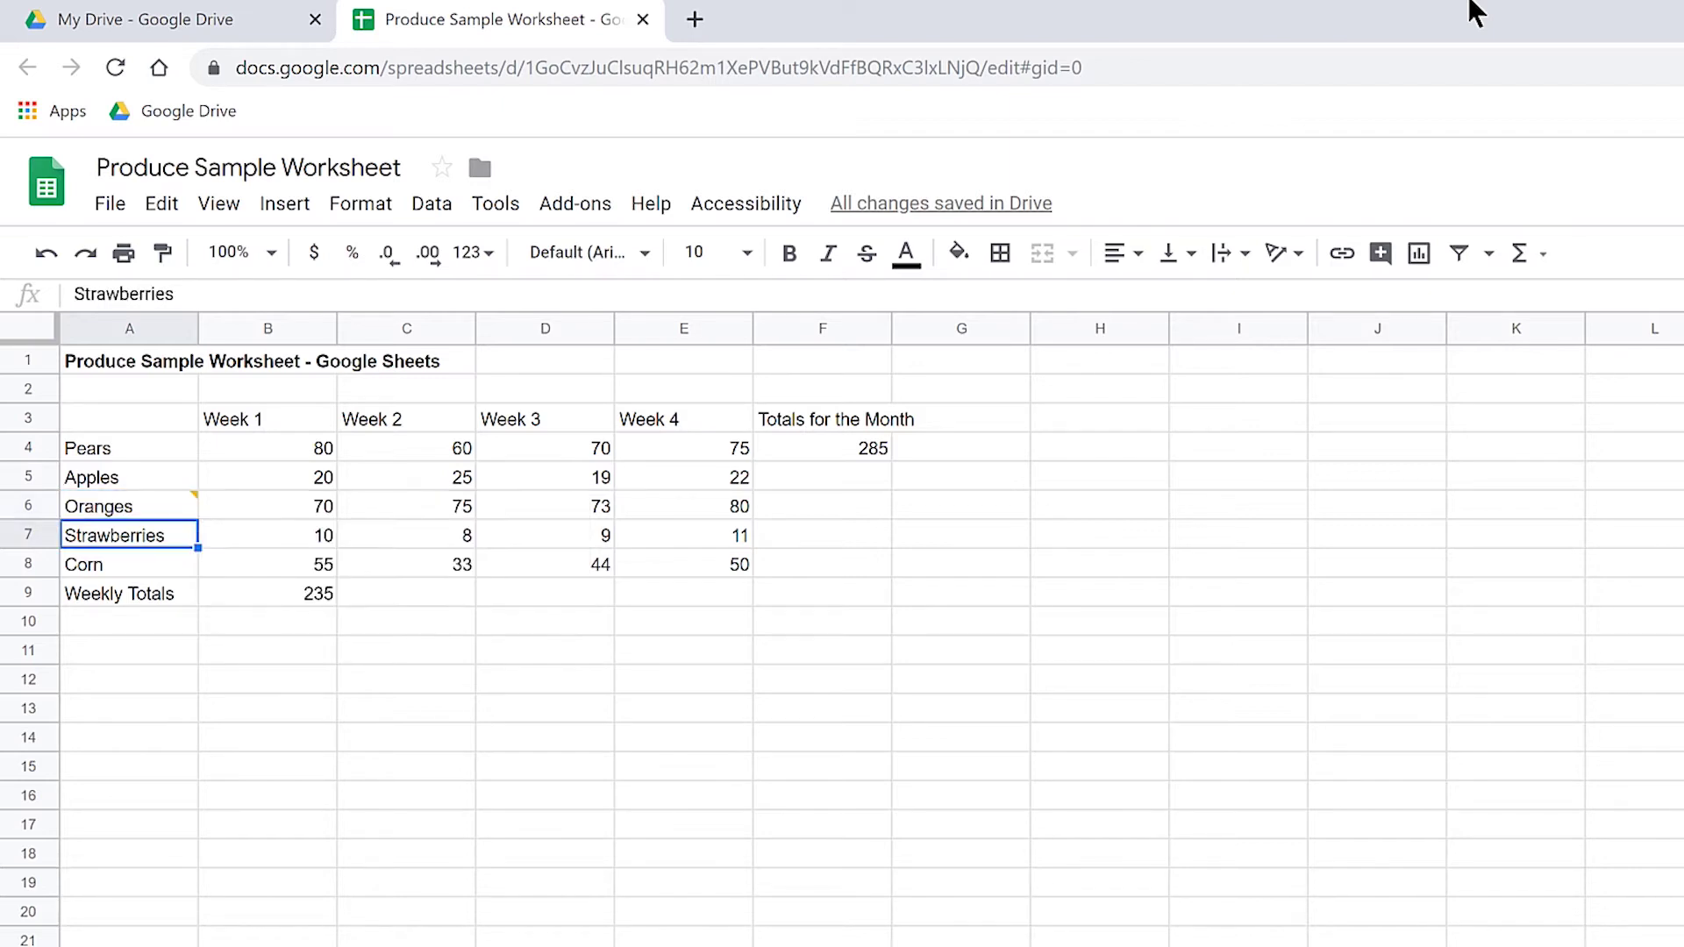
key(Down)
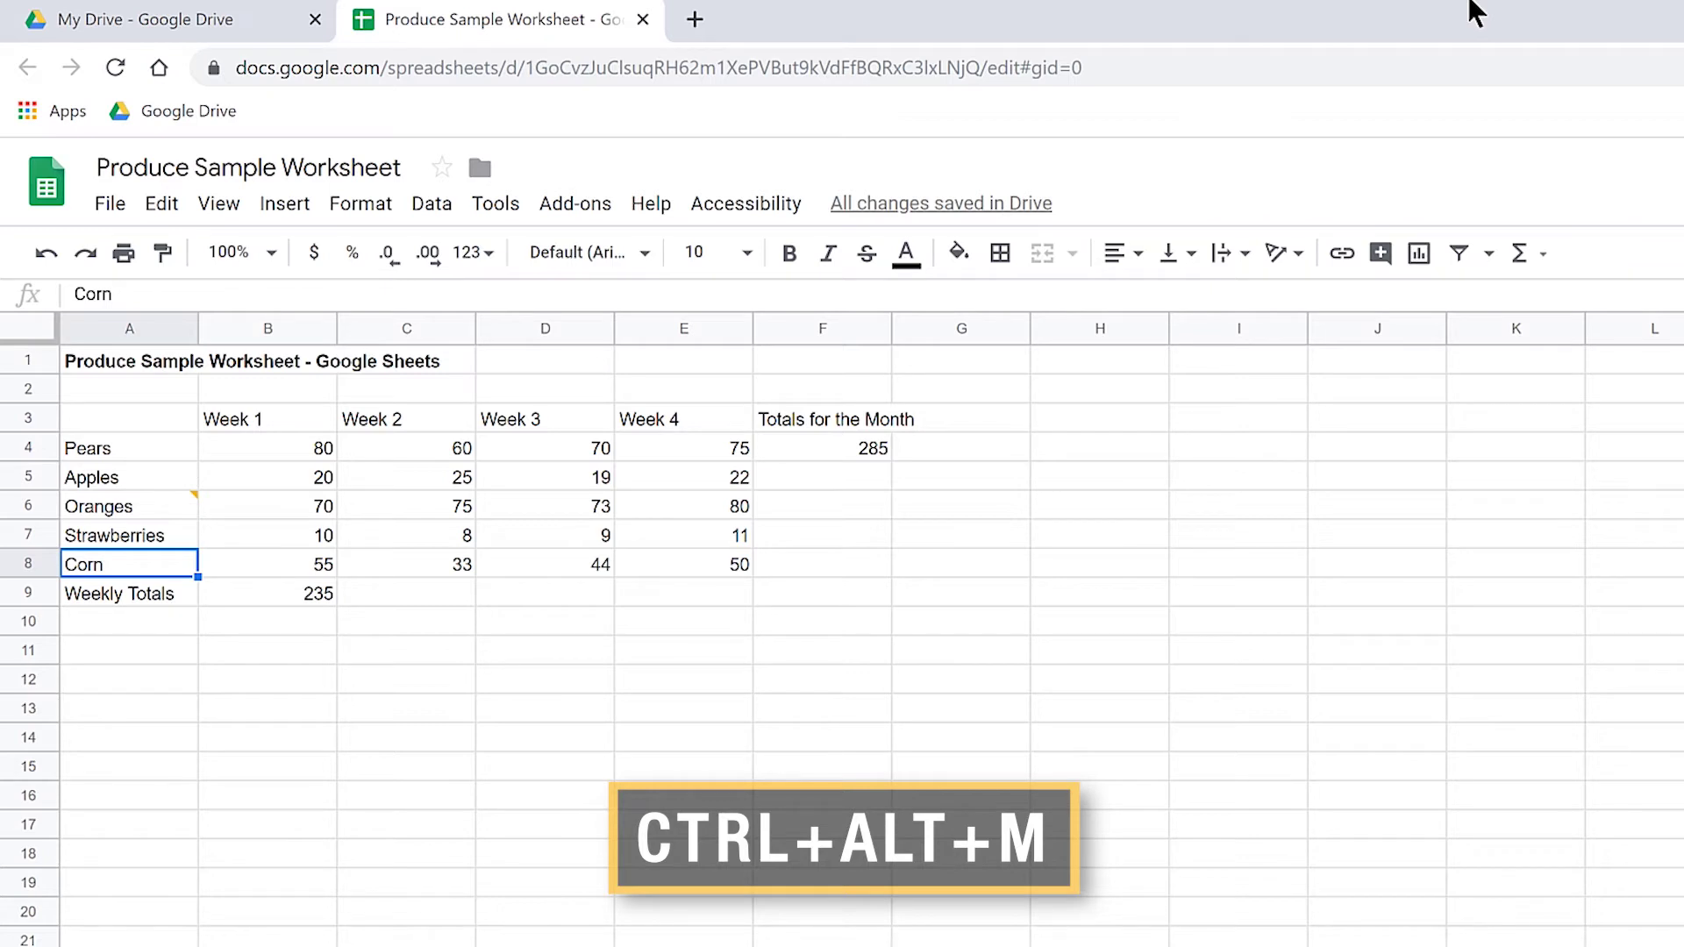
key(ctrl+alt+m)
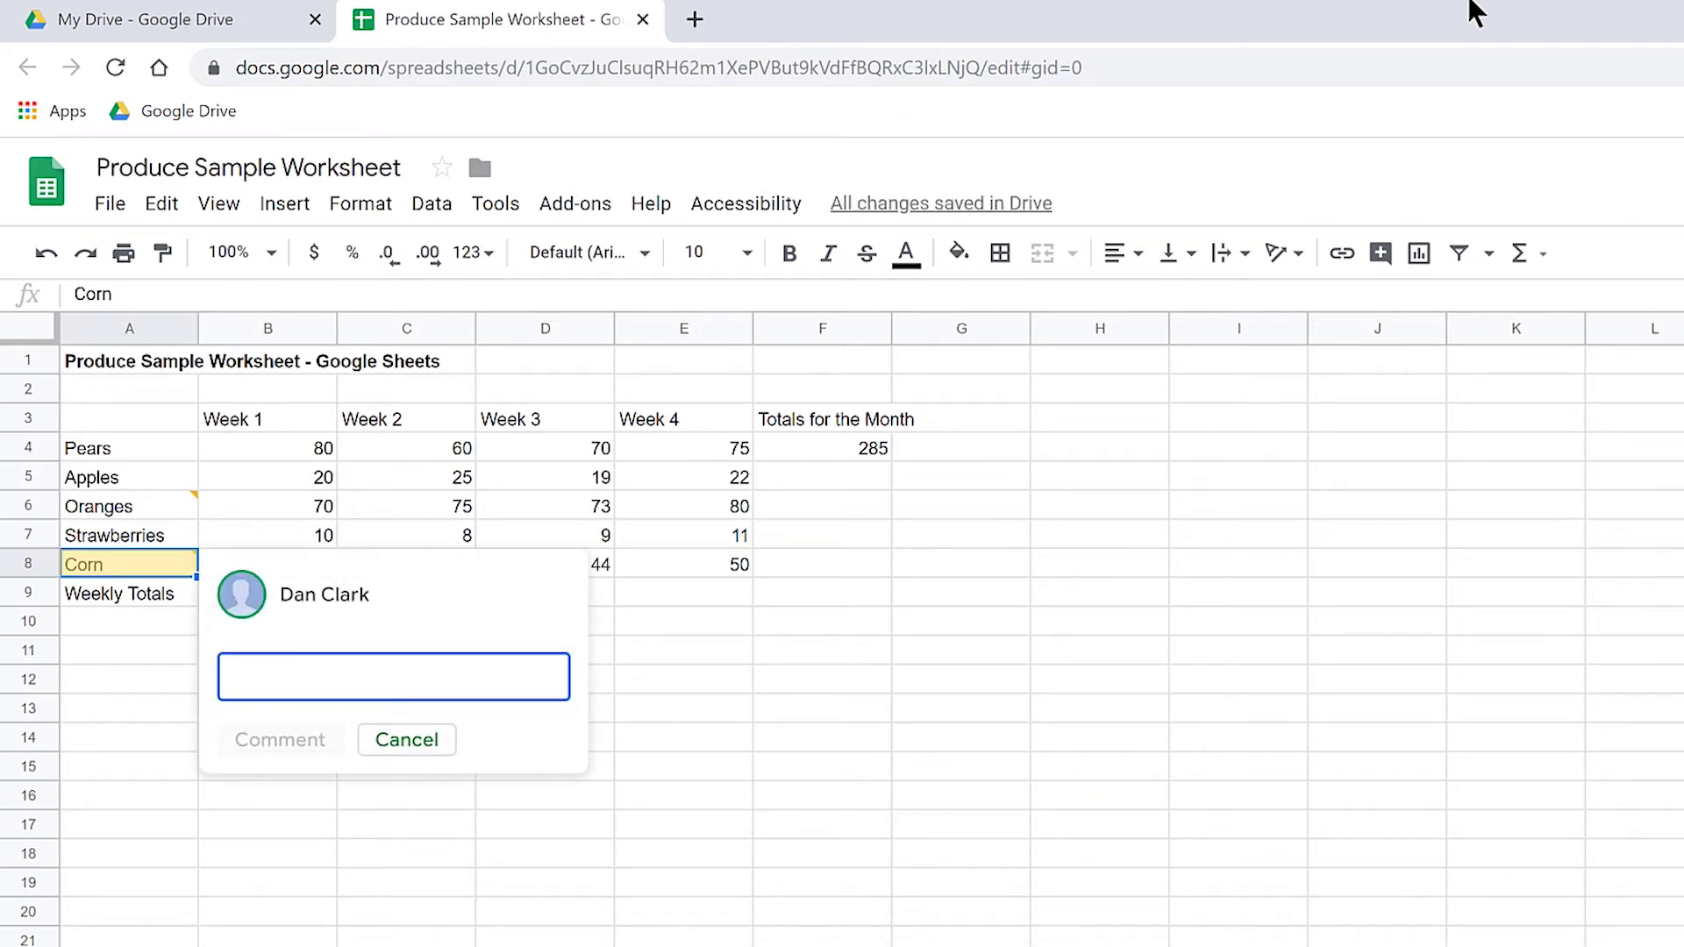
text(Fro)
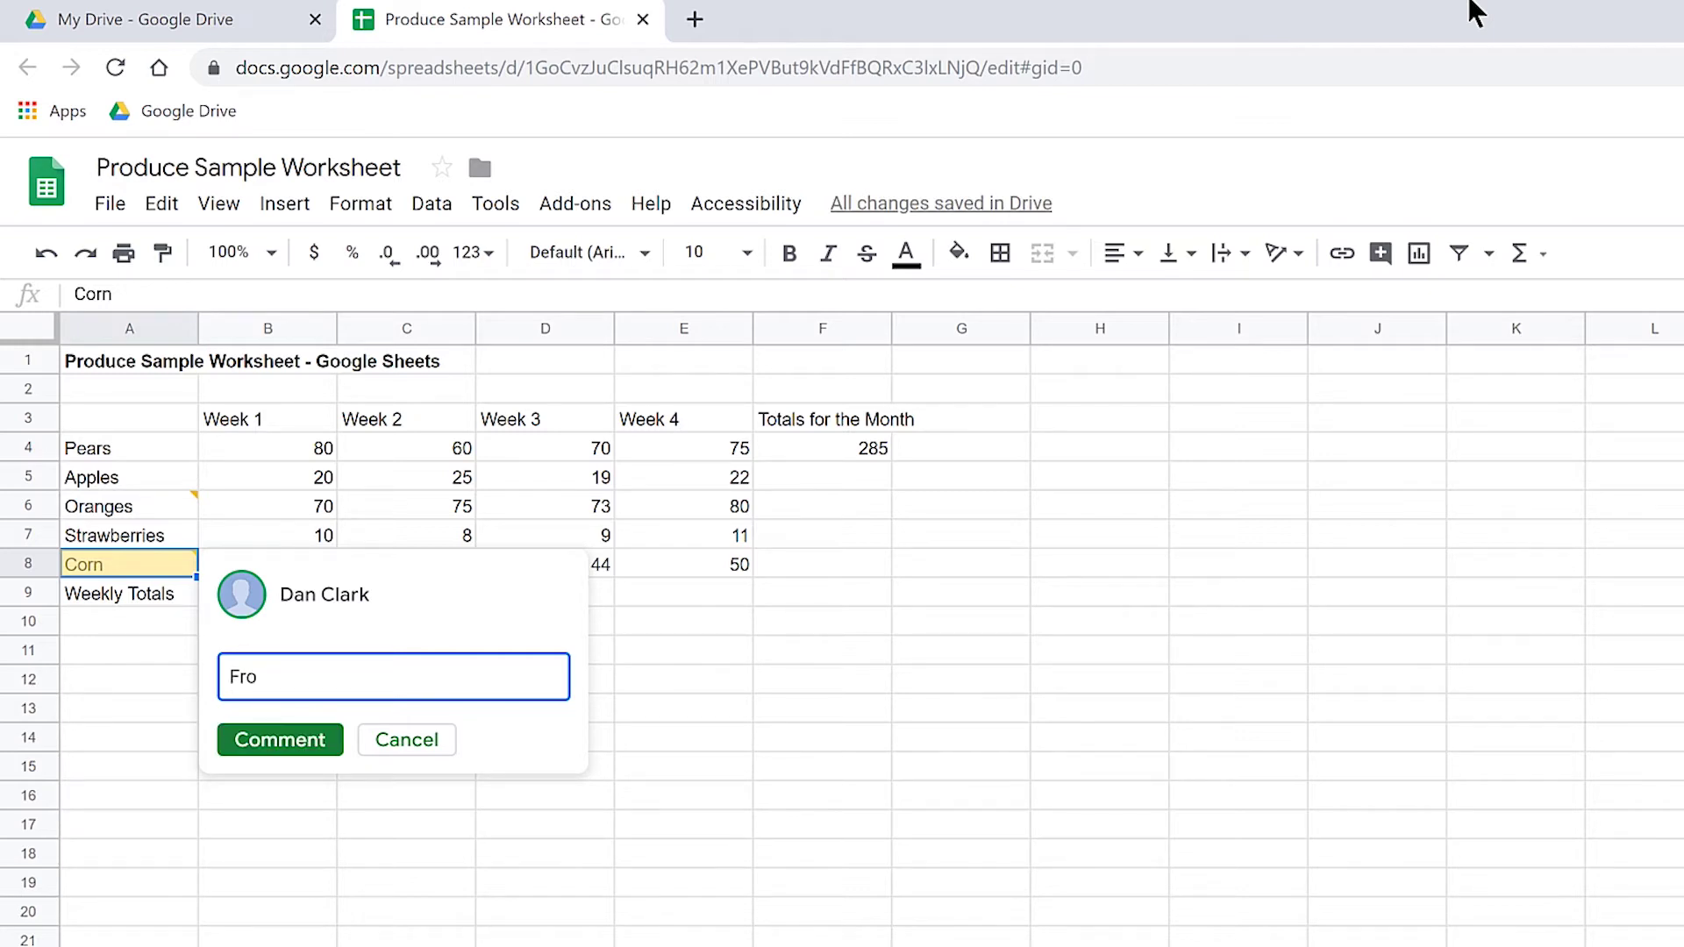
text(m lowa)
key(Tab)
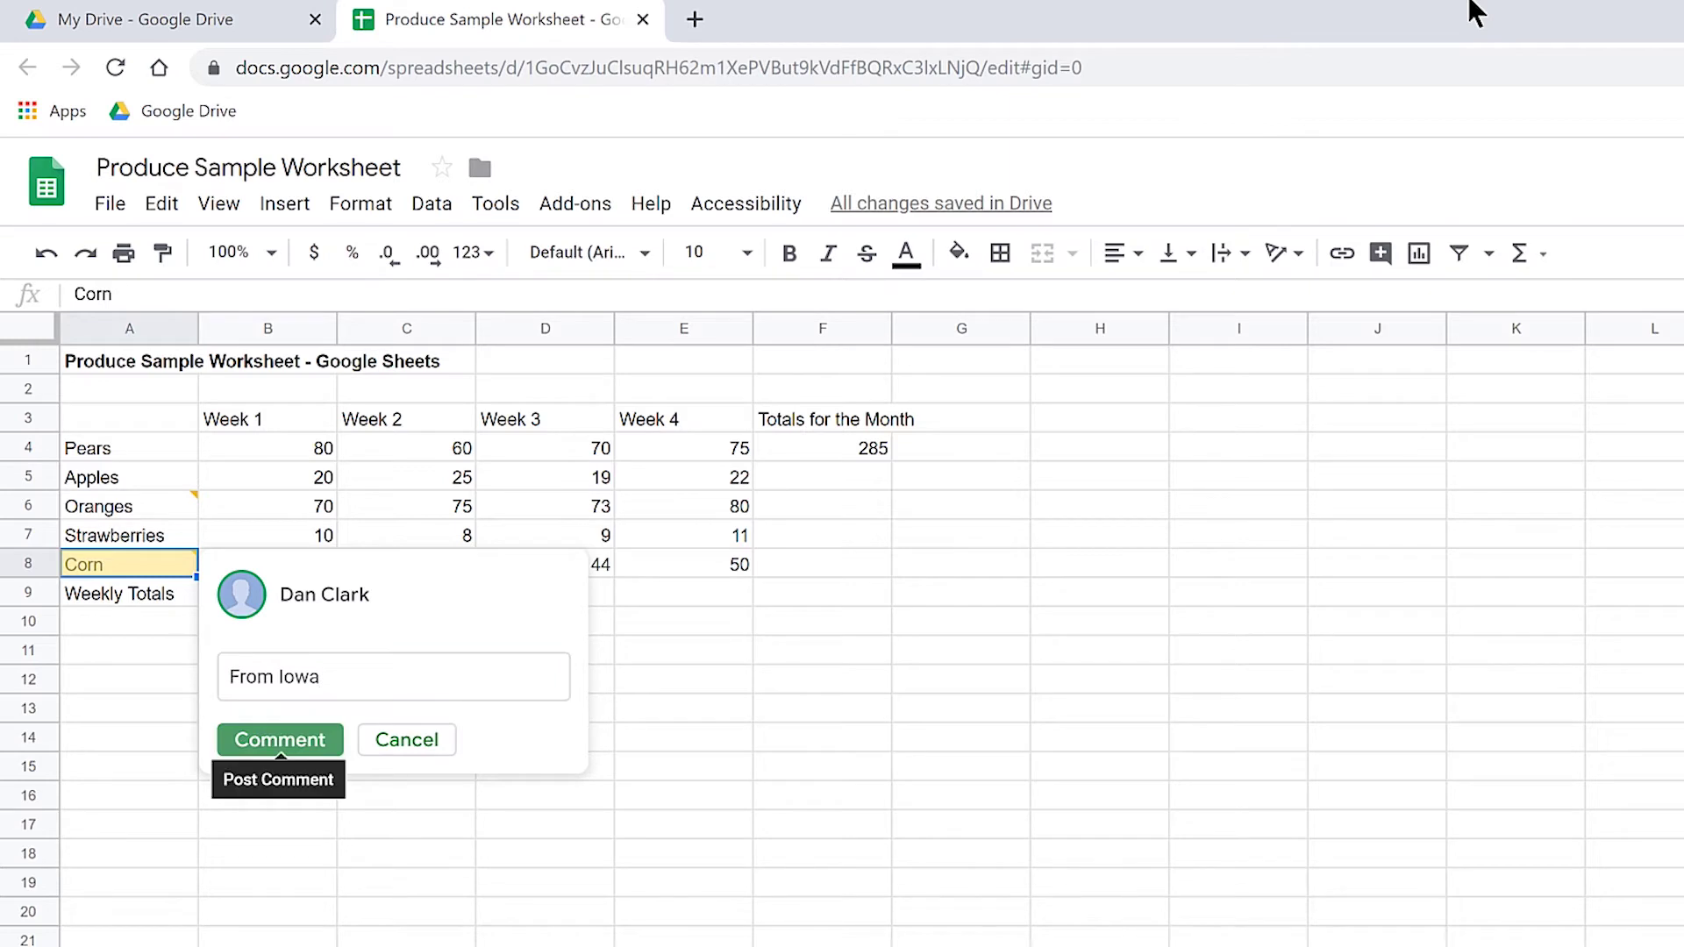
key(Return)
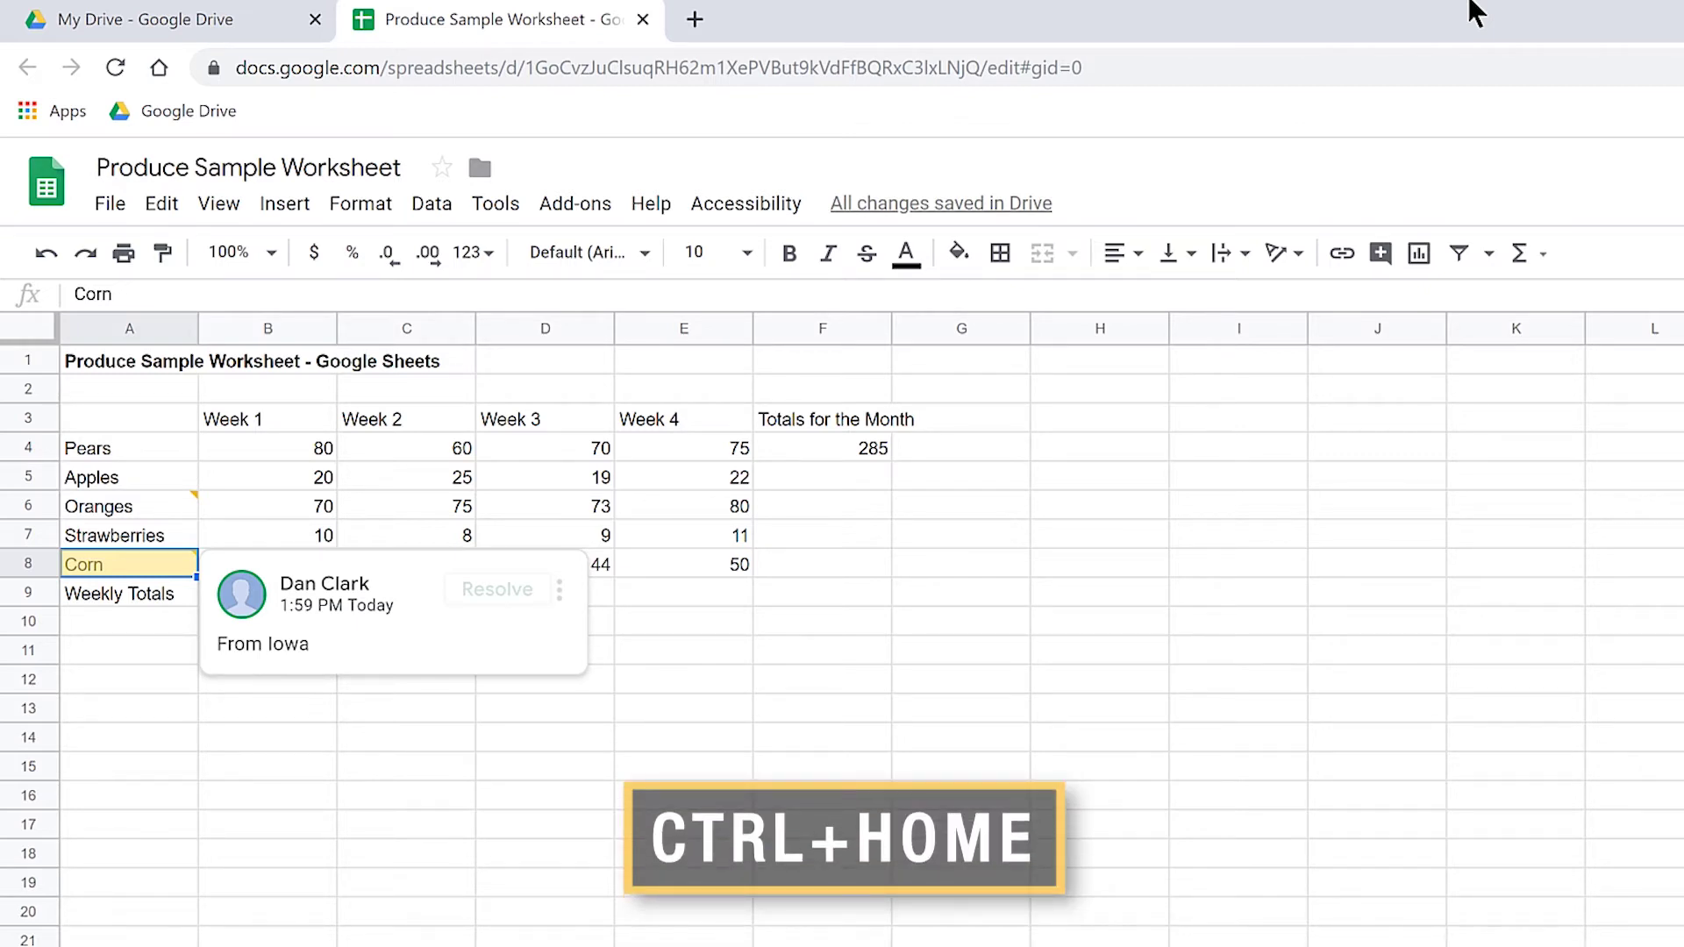
Starting from cell A1, go through the sheet's comments on the Oranges and Corn cells.
key(ctrl+Home)
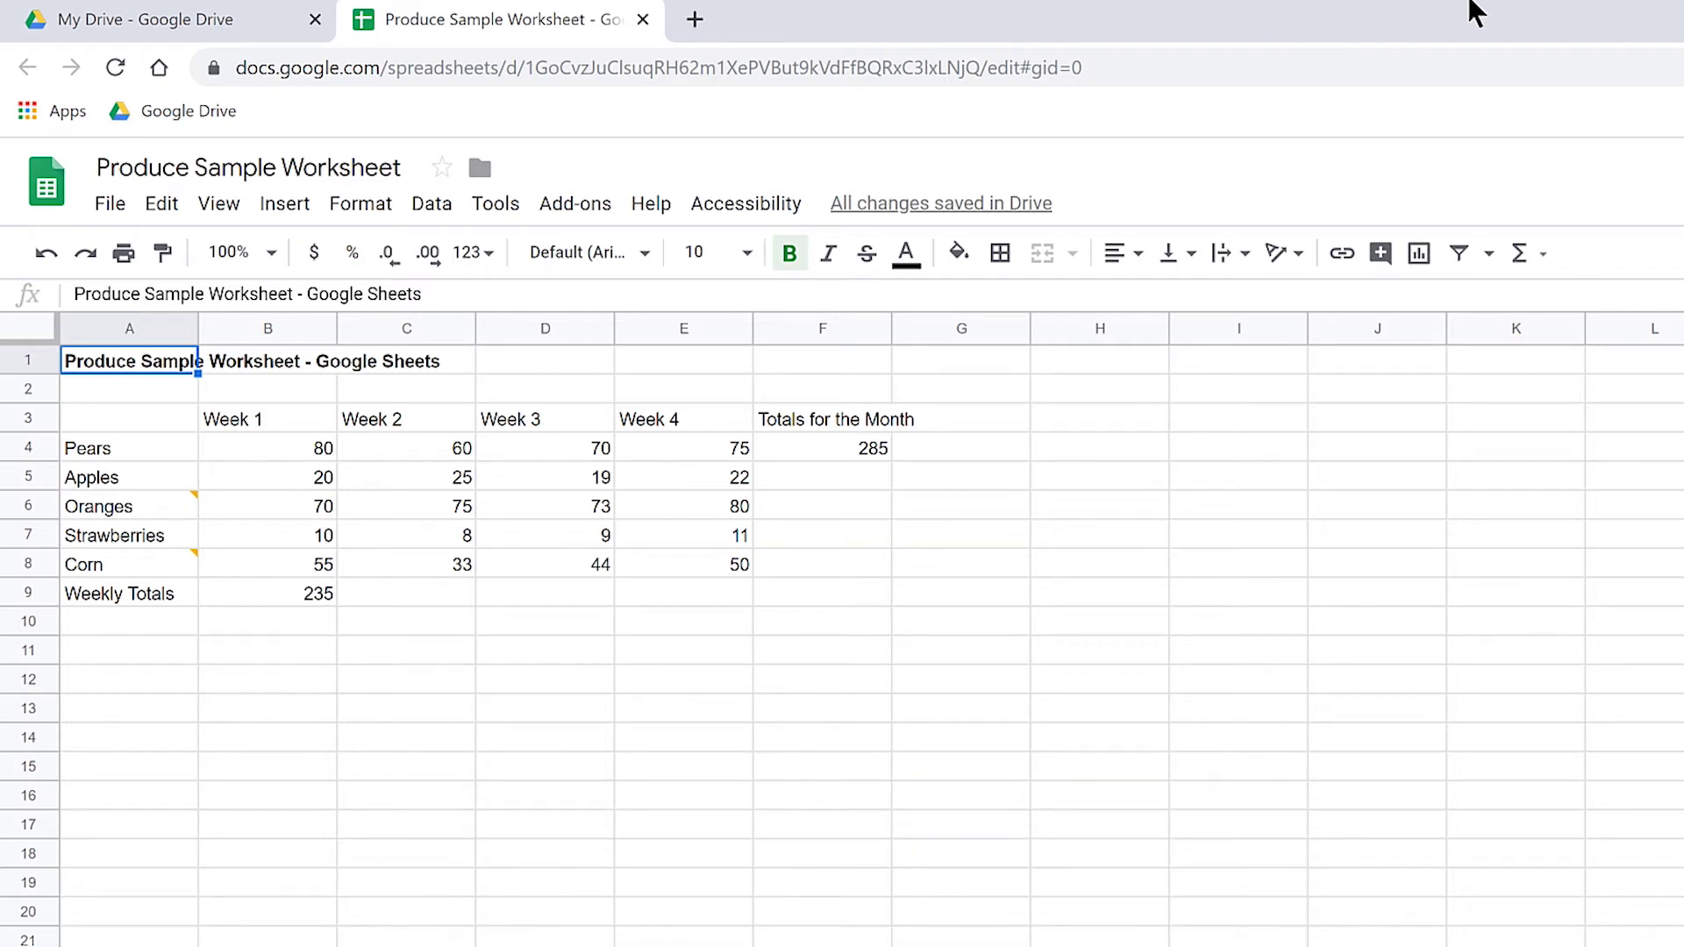
key(ctrl+alt+n)
key(ctrl+alt+c)
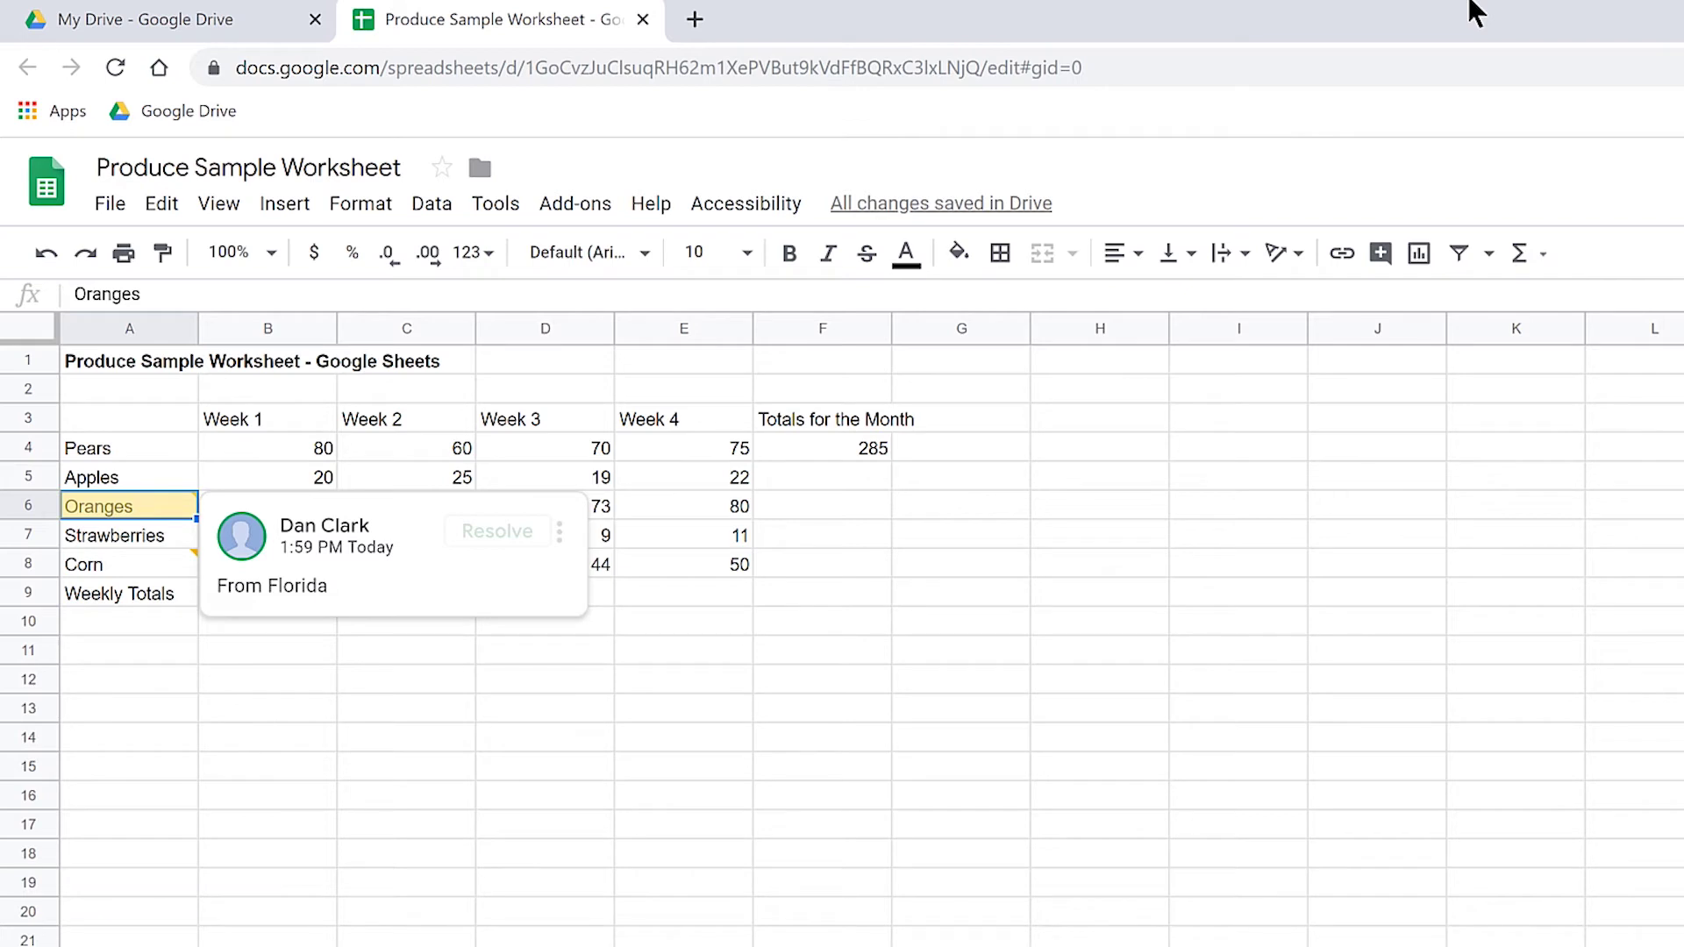
key(Down)
key(Down)
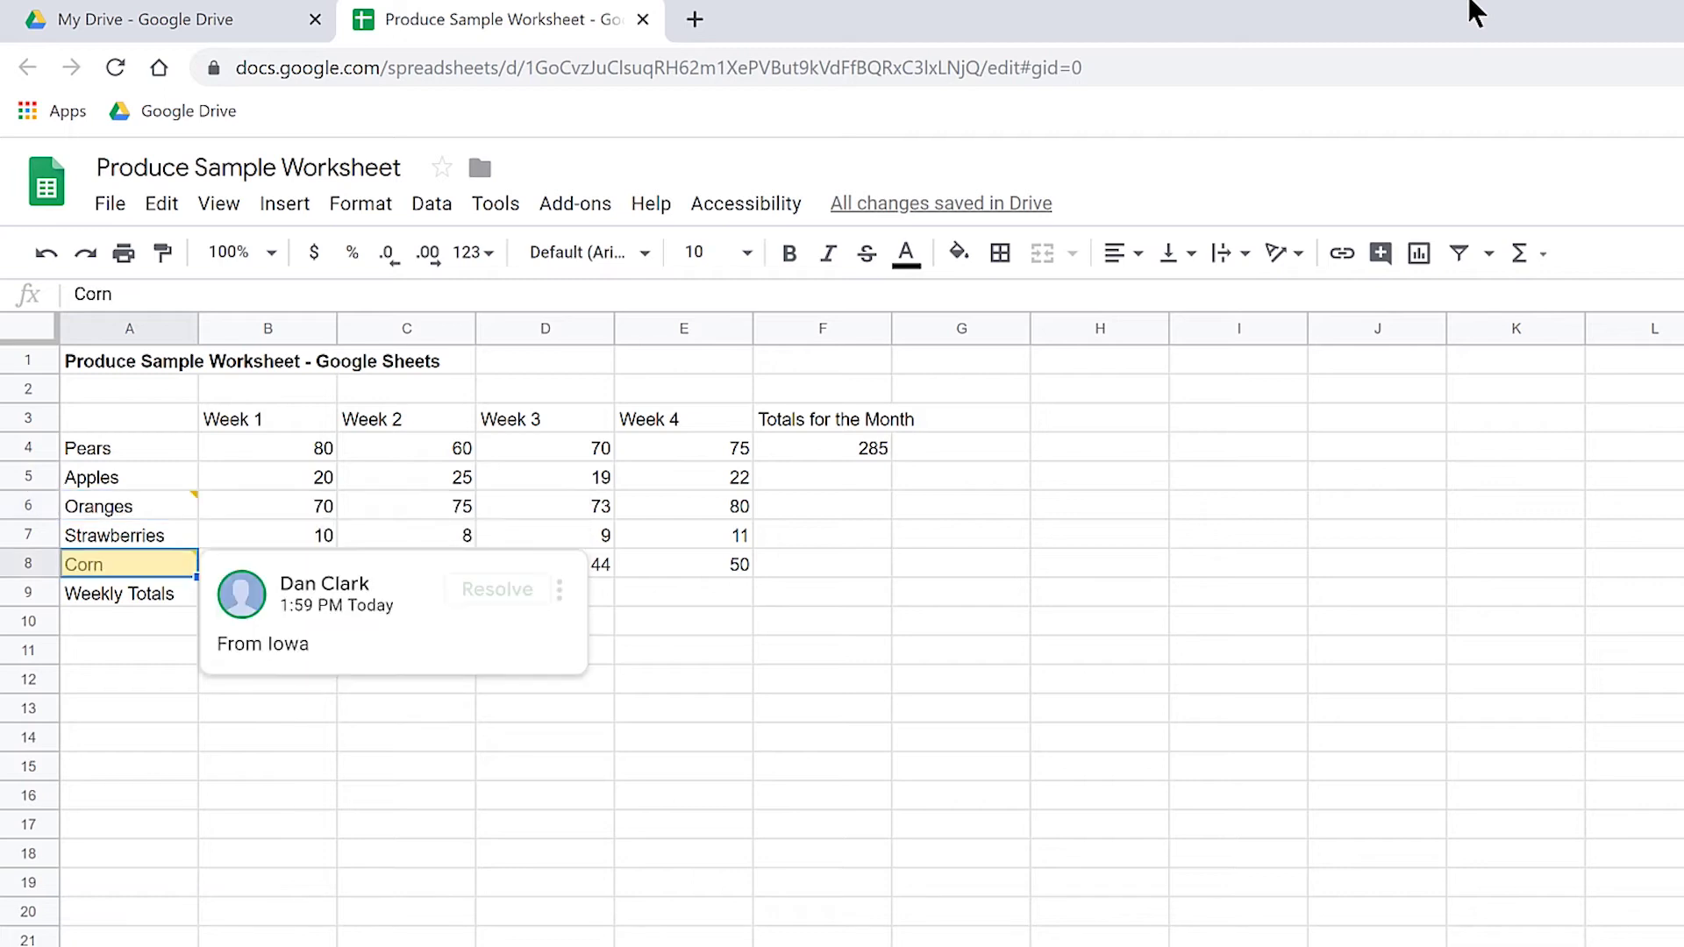
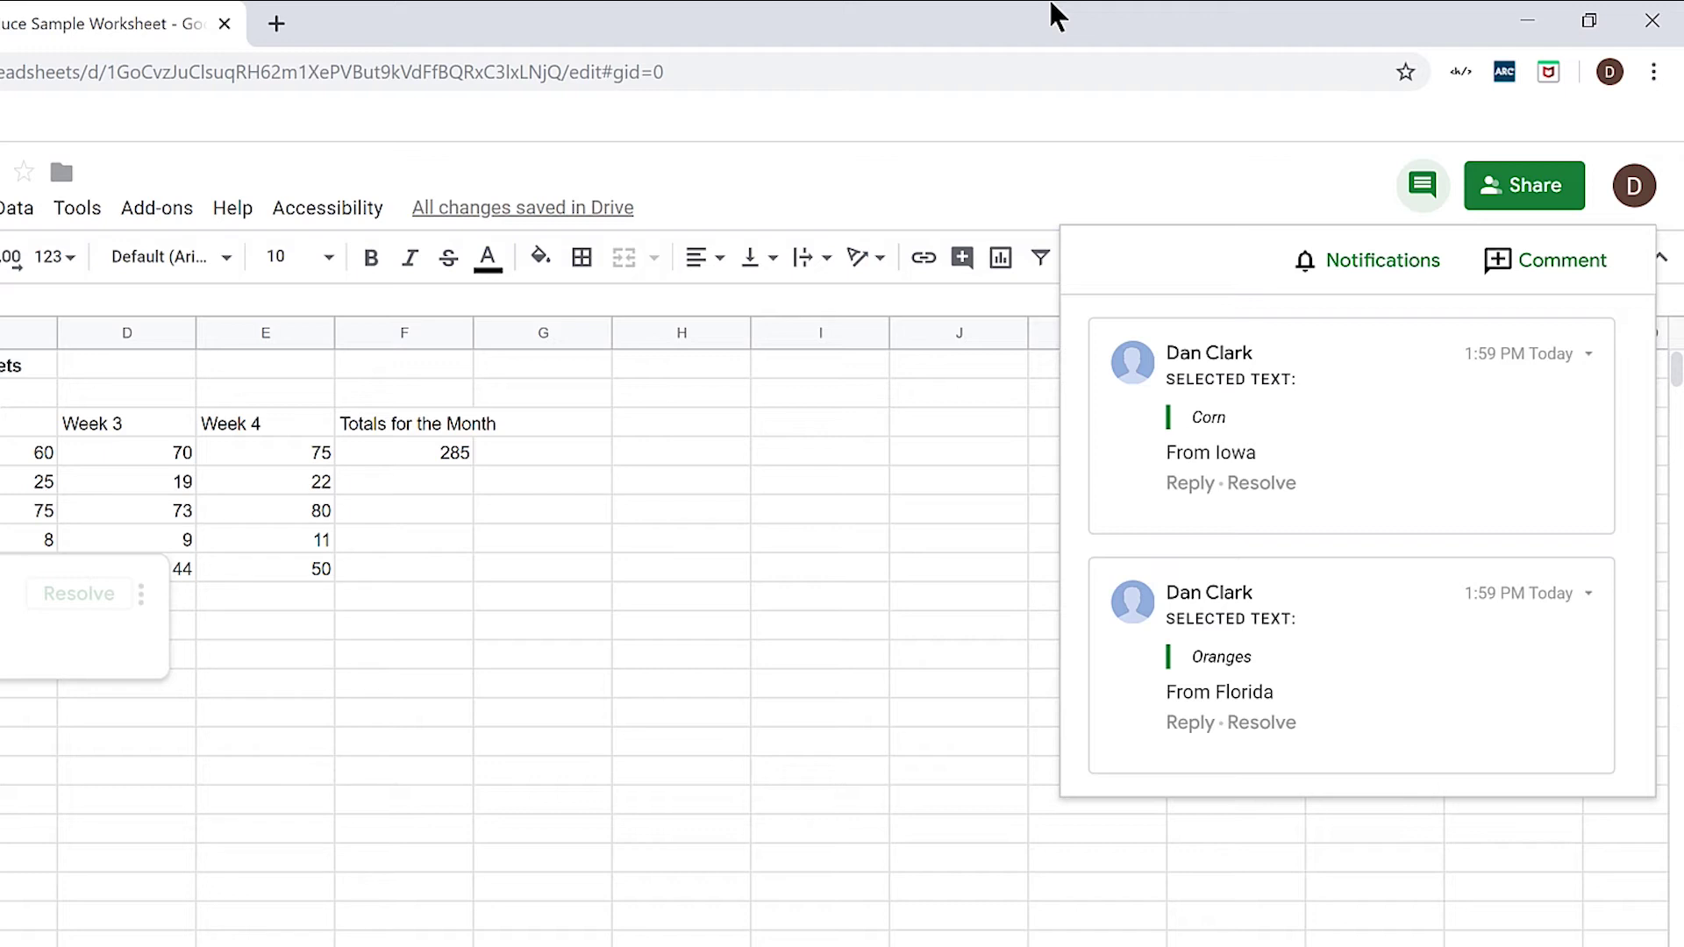
Examine the options, Reply and Resolve controls of the Oranges and Corn comments in the comment list.
key(Tab)
key(Tab)
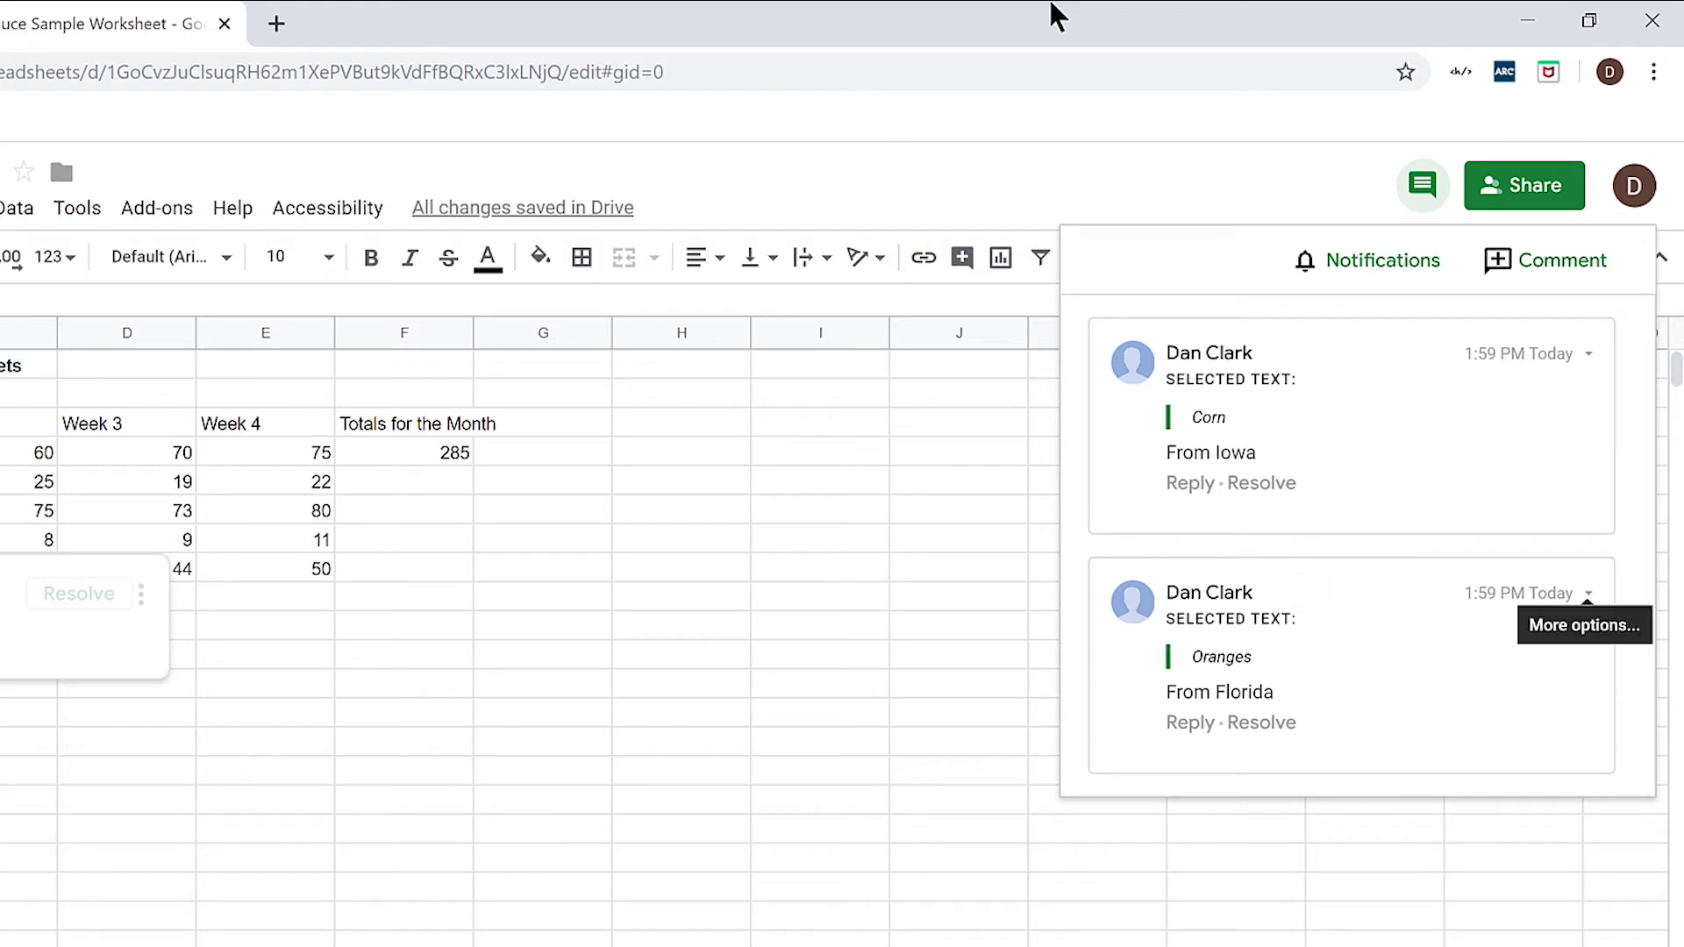
key(Tab)
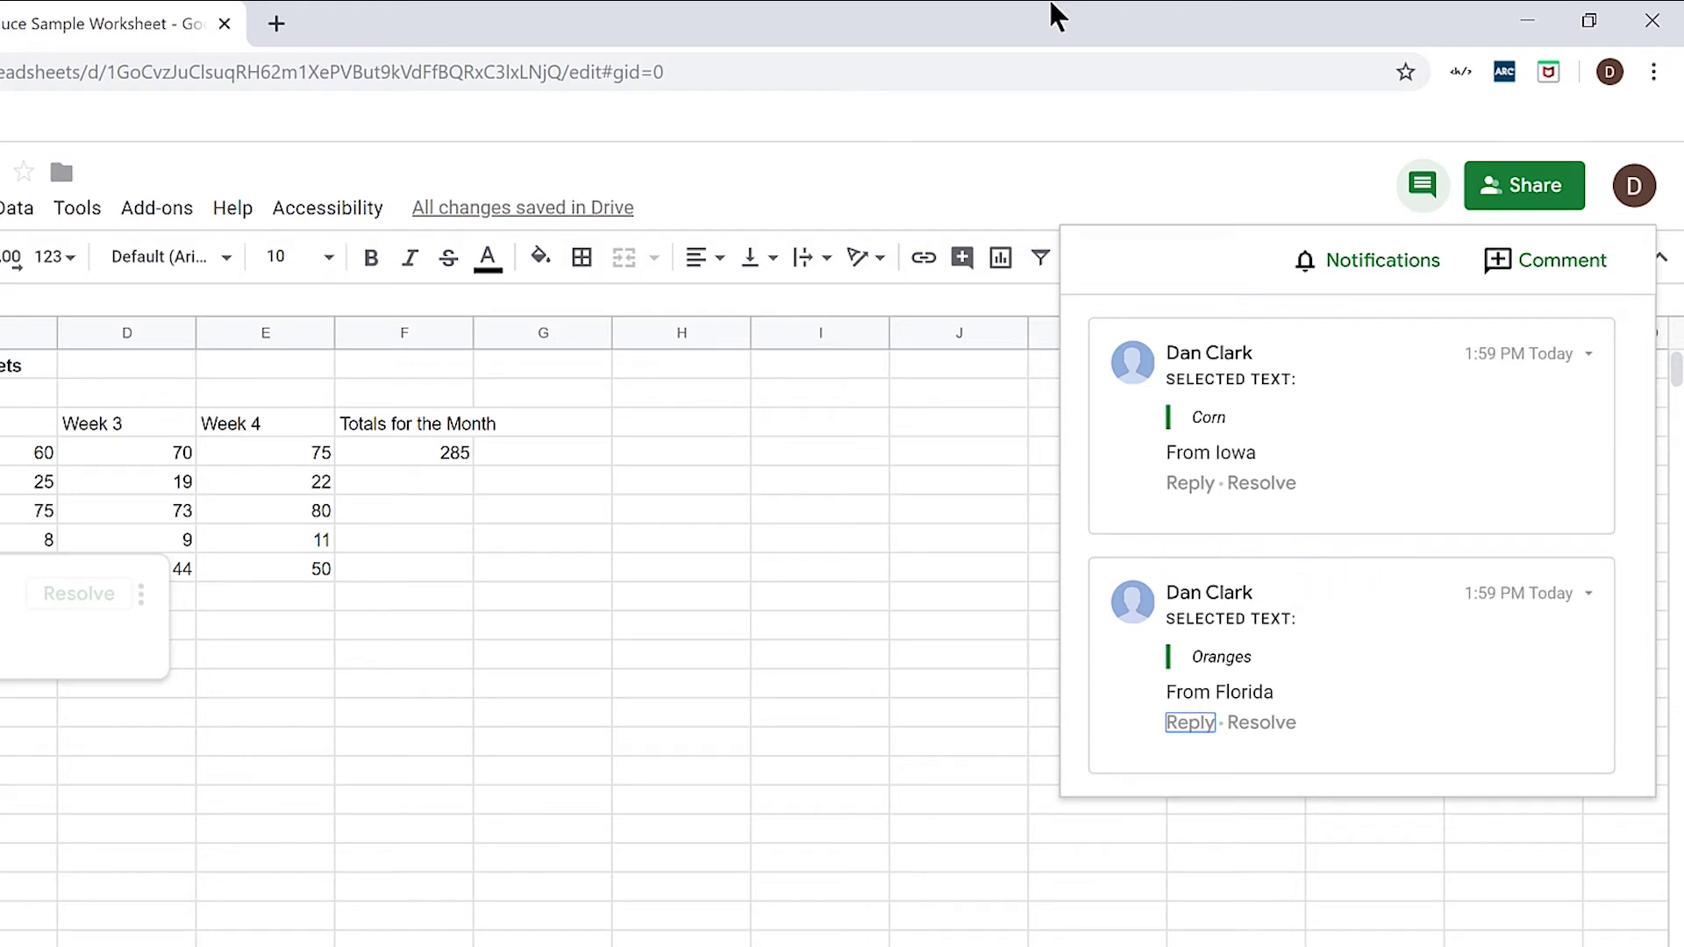
key(Tab)
key(Tab)
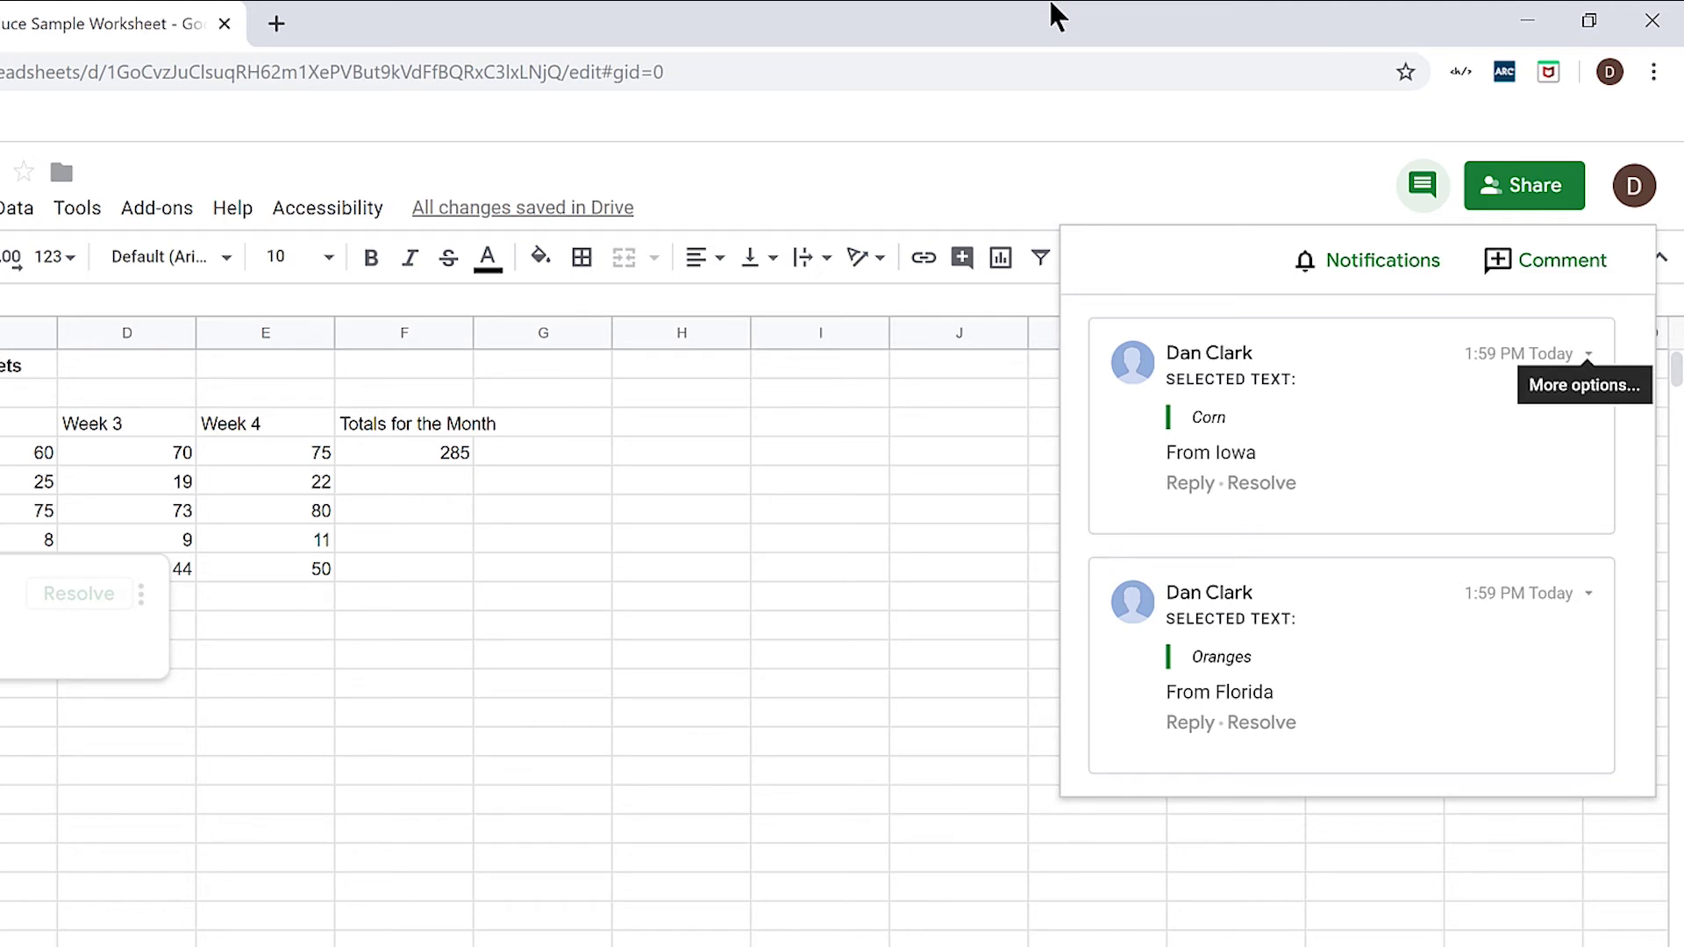
Open the Corn comment for editing, draft the reply "Hello" and close the comment list without posting it.
click(1588, 353)
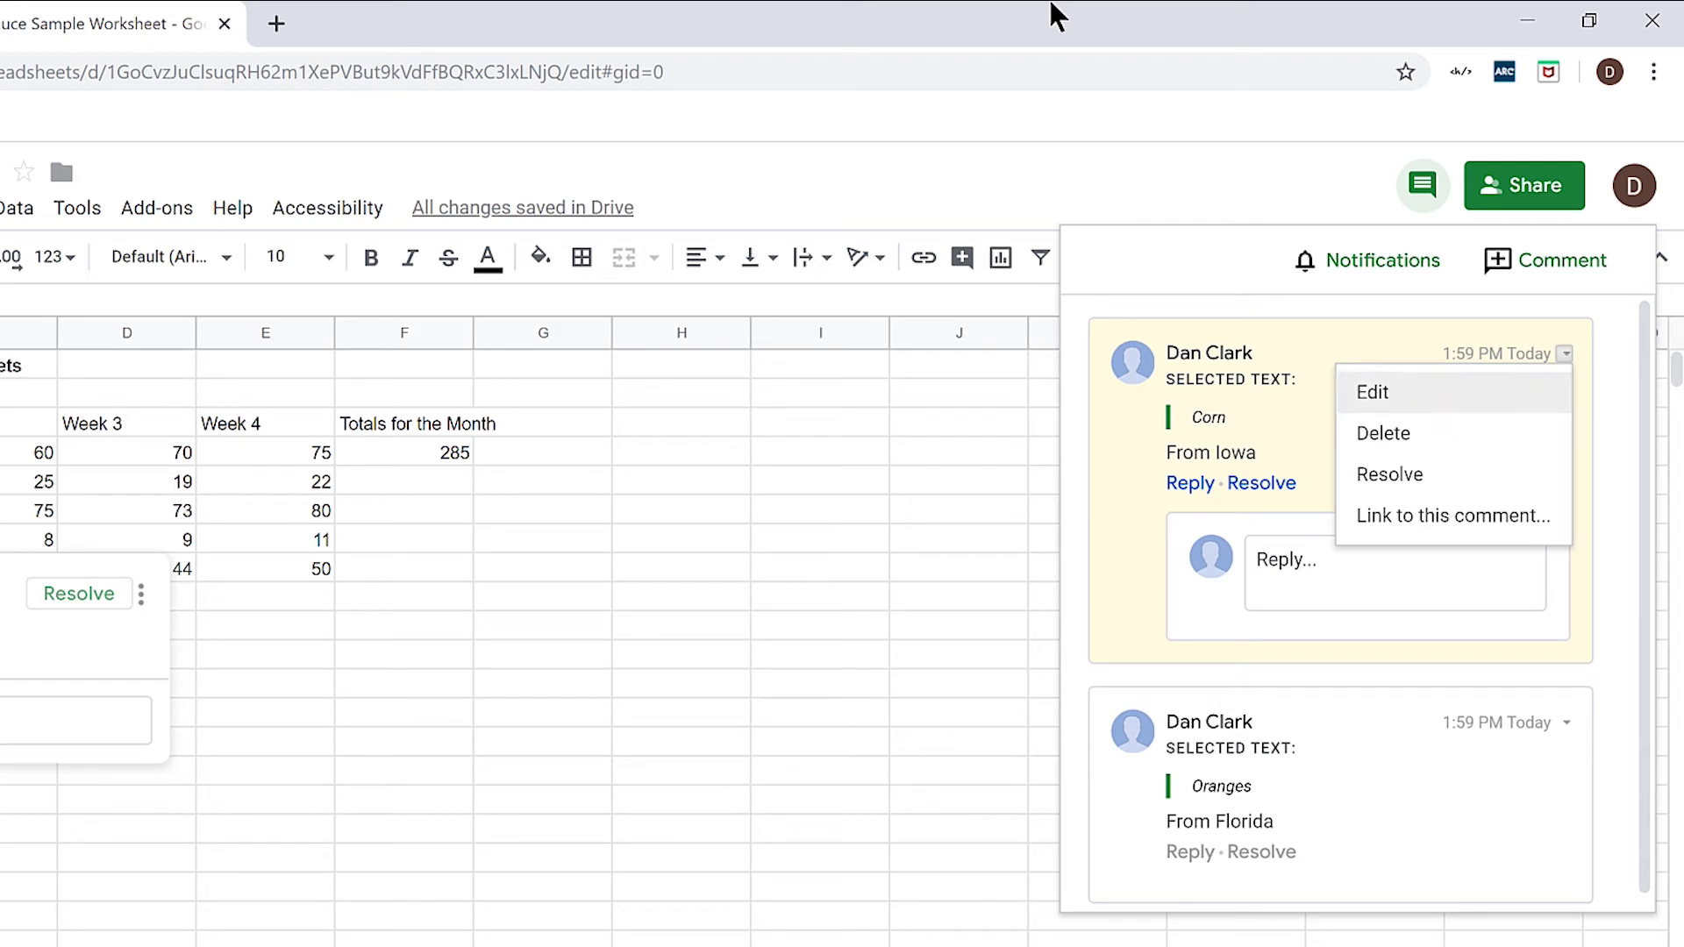
key(Return)
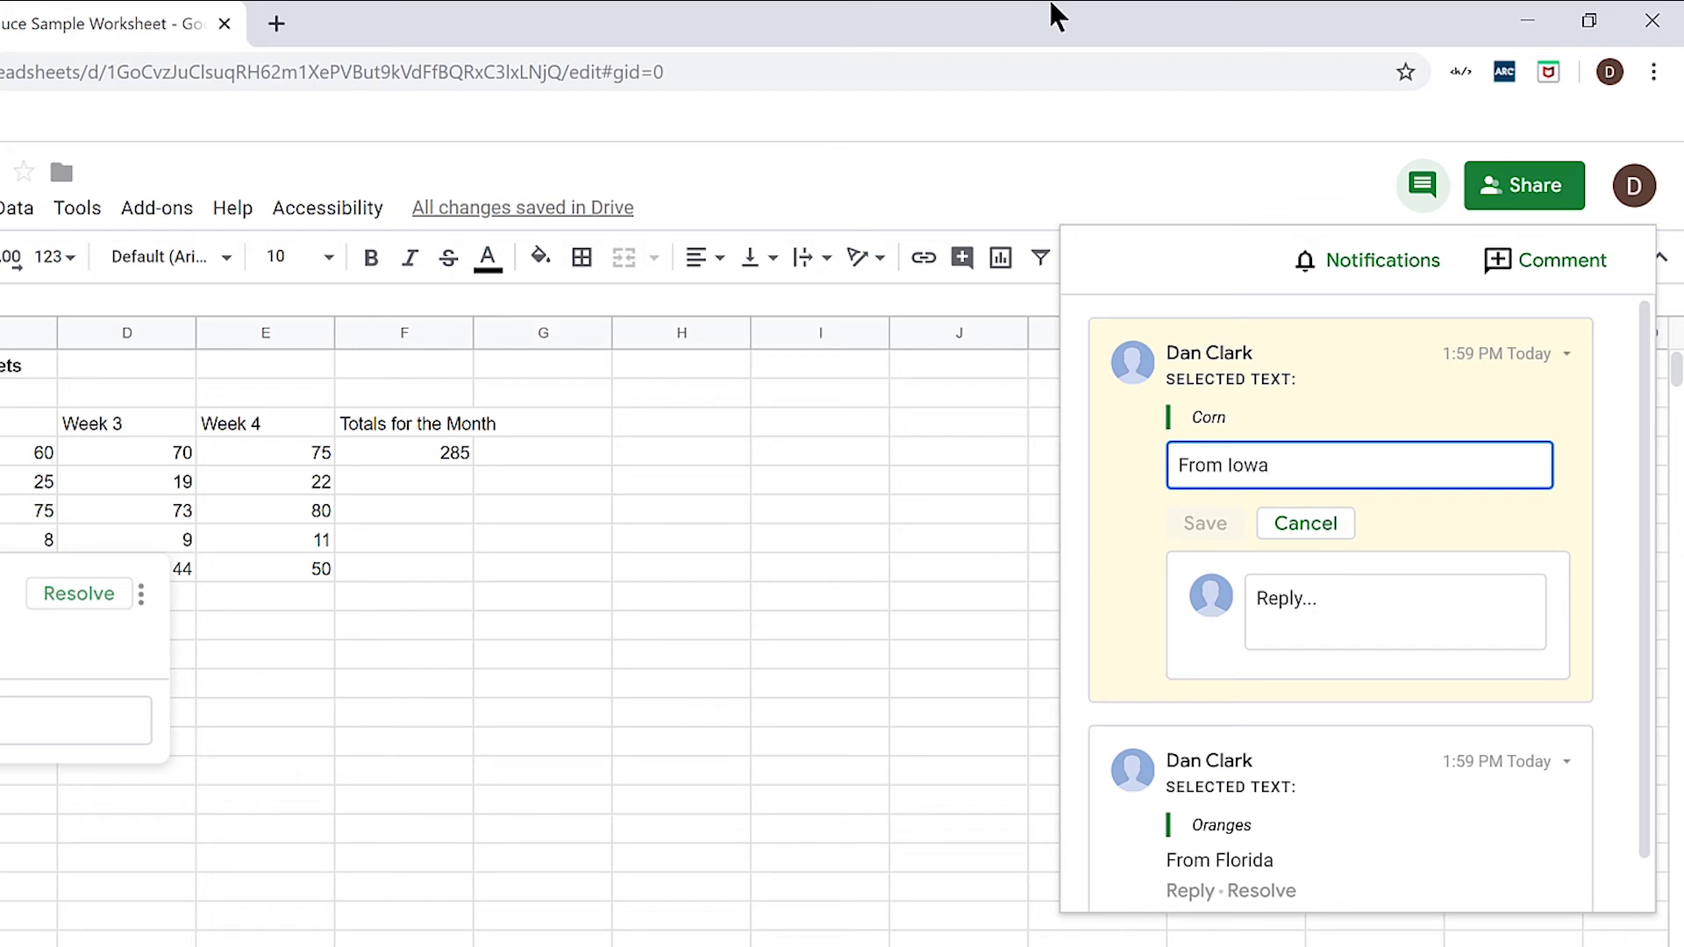
key(Tab)
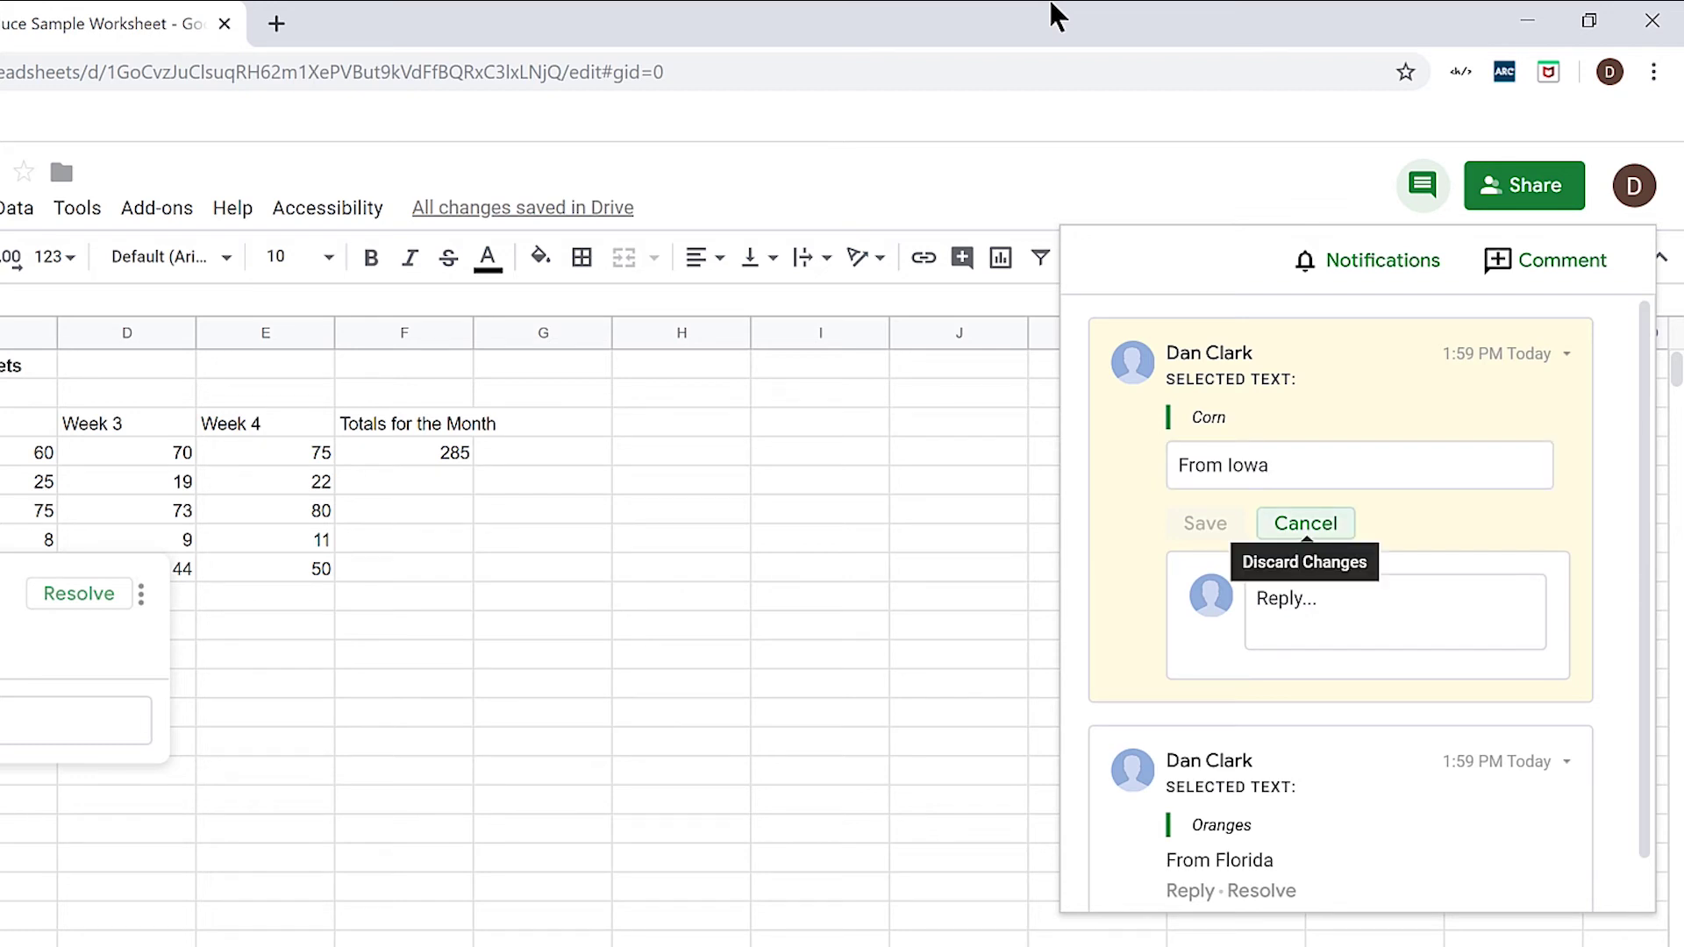
key(Tab)
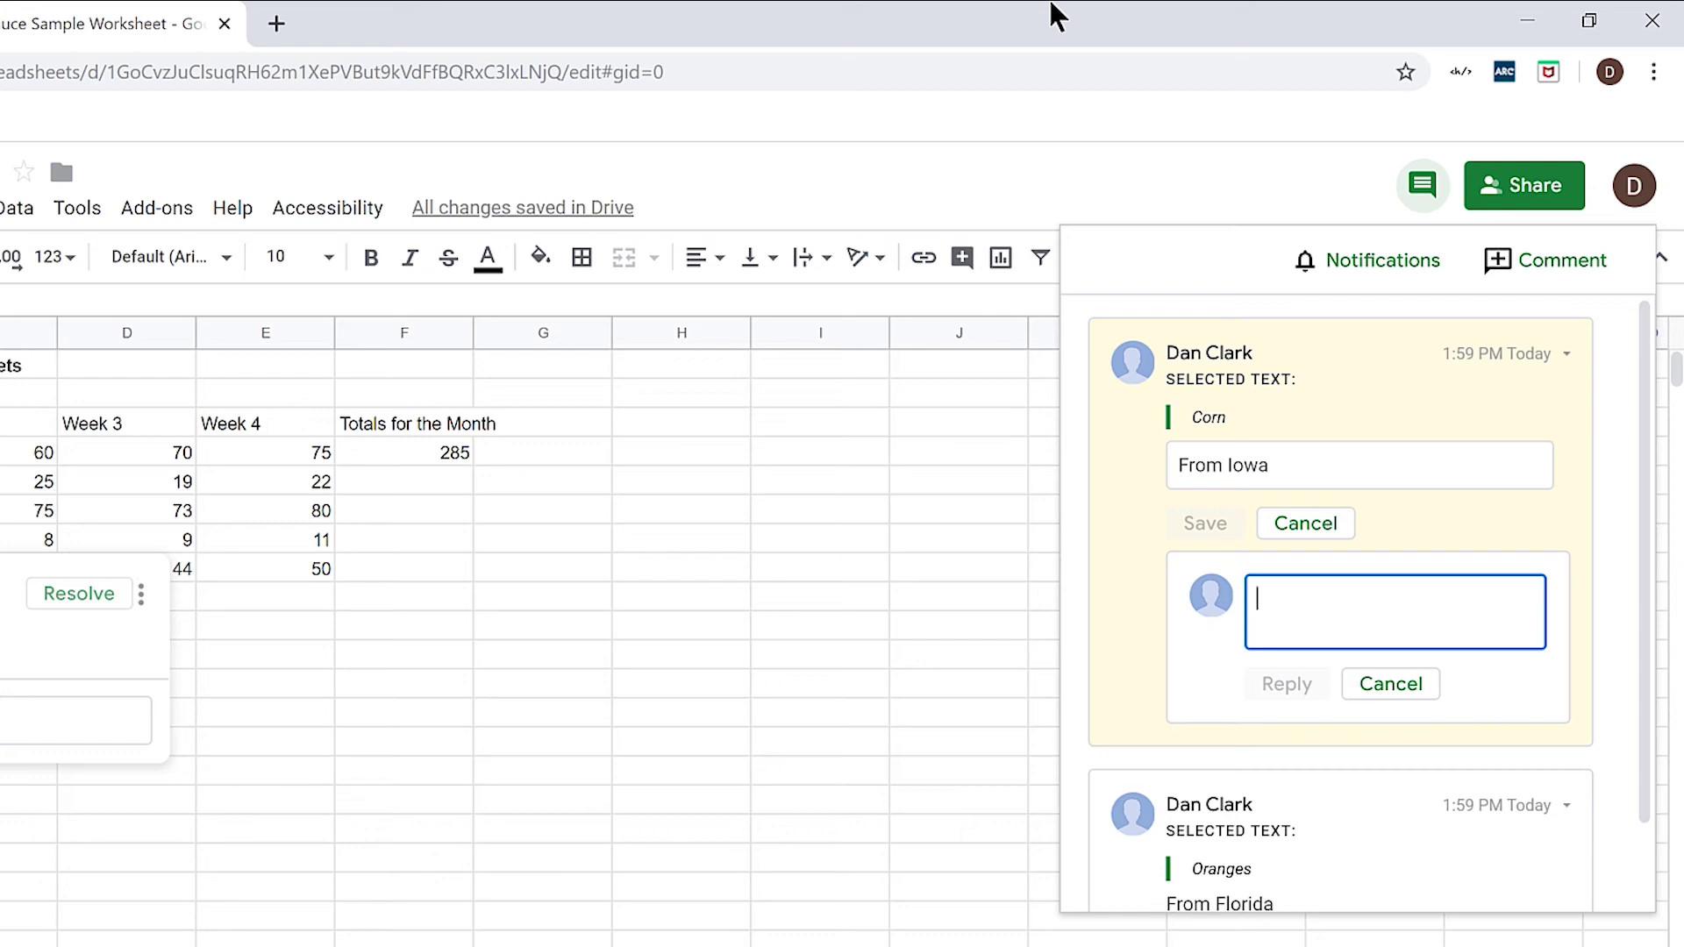
text(Hello)
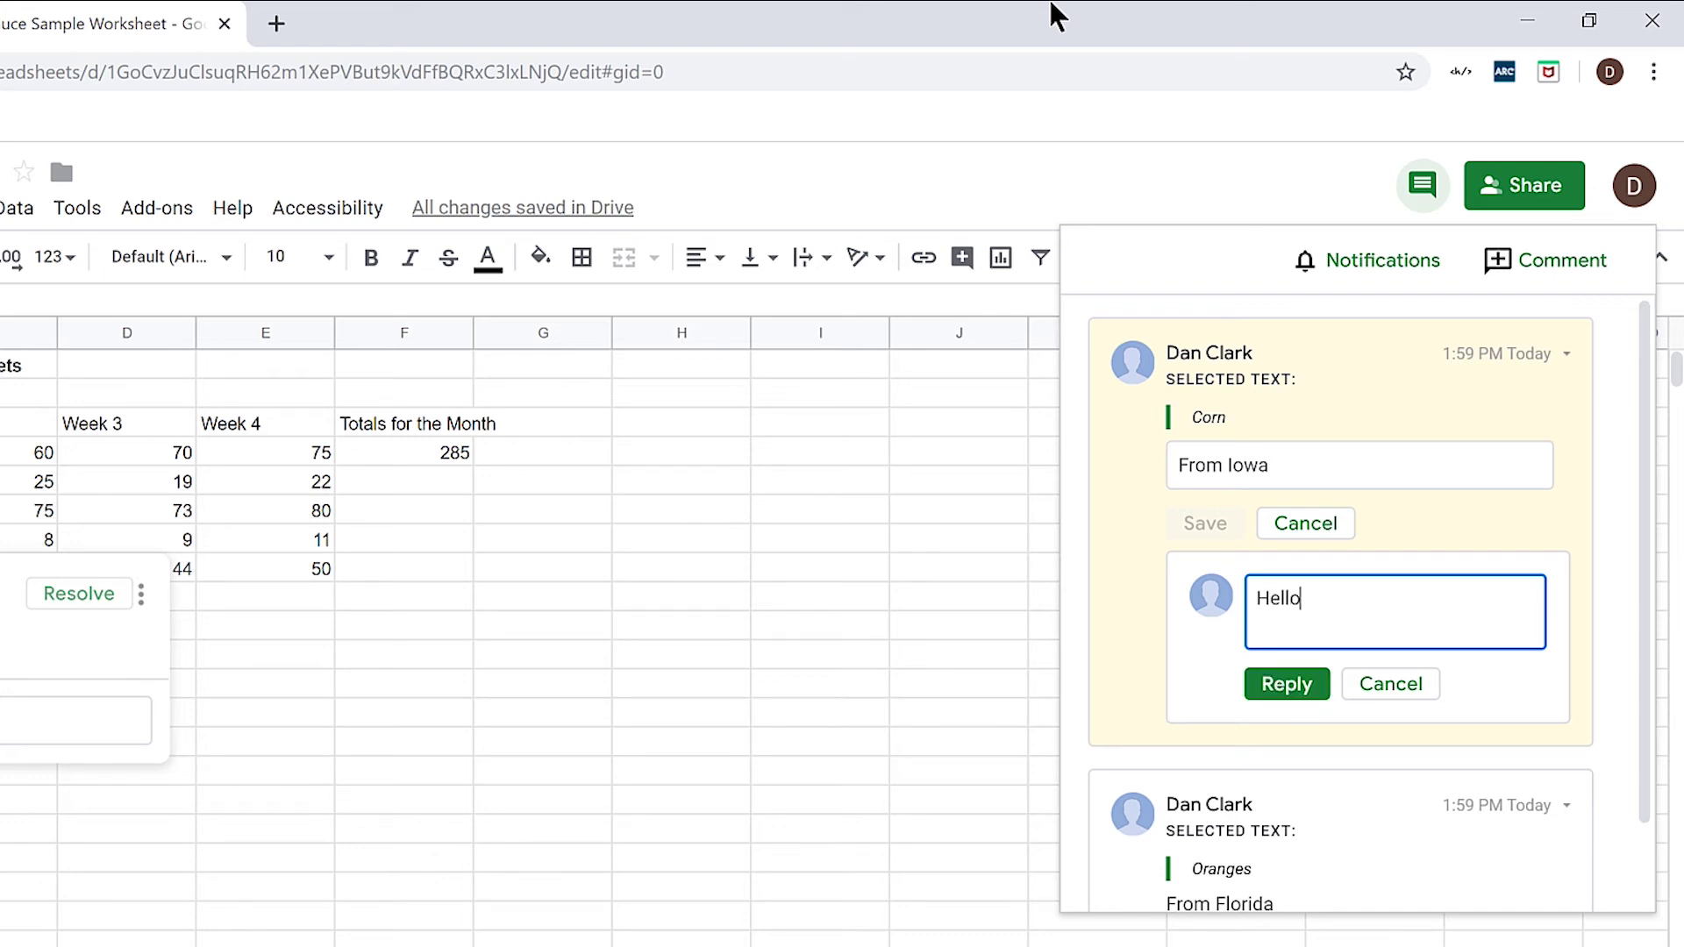
click(1286, 685)
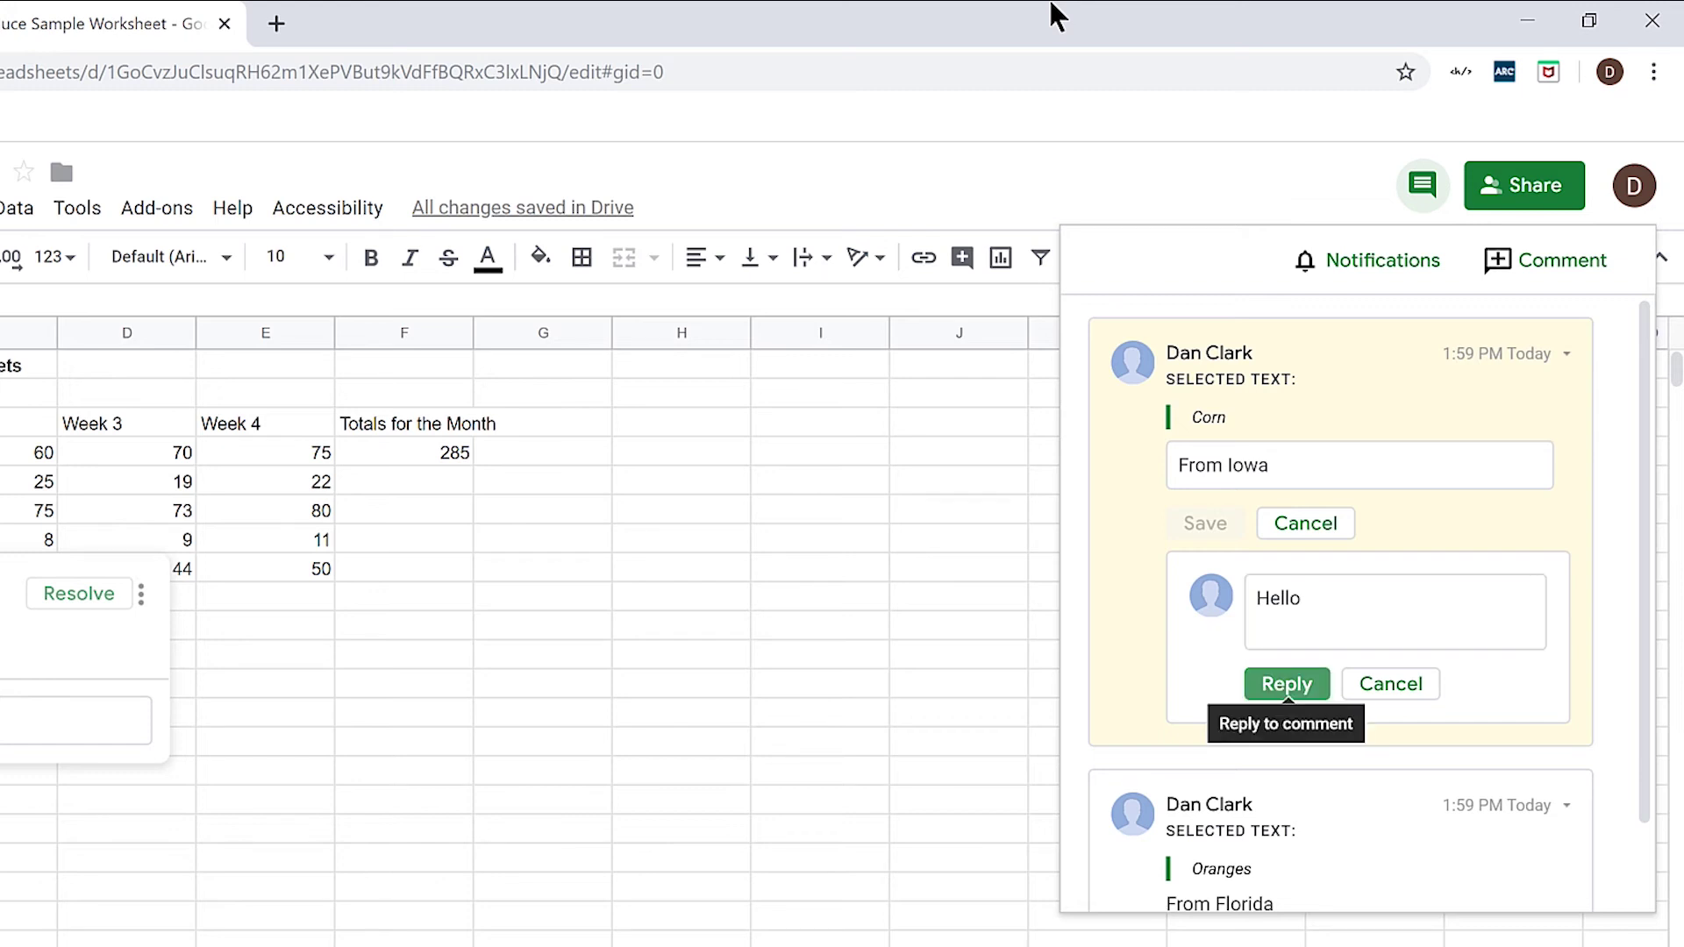
key(Escape)
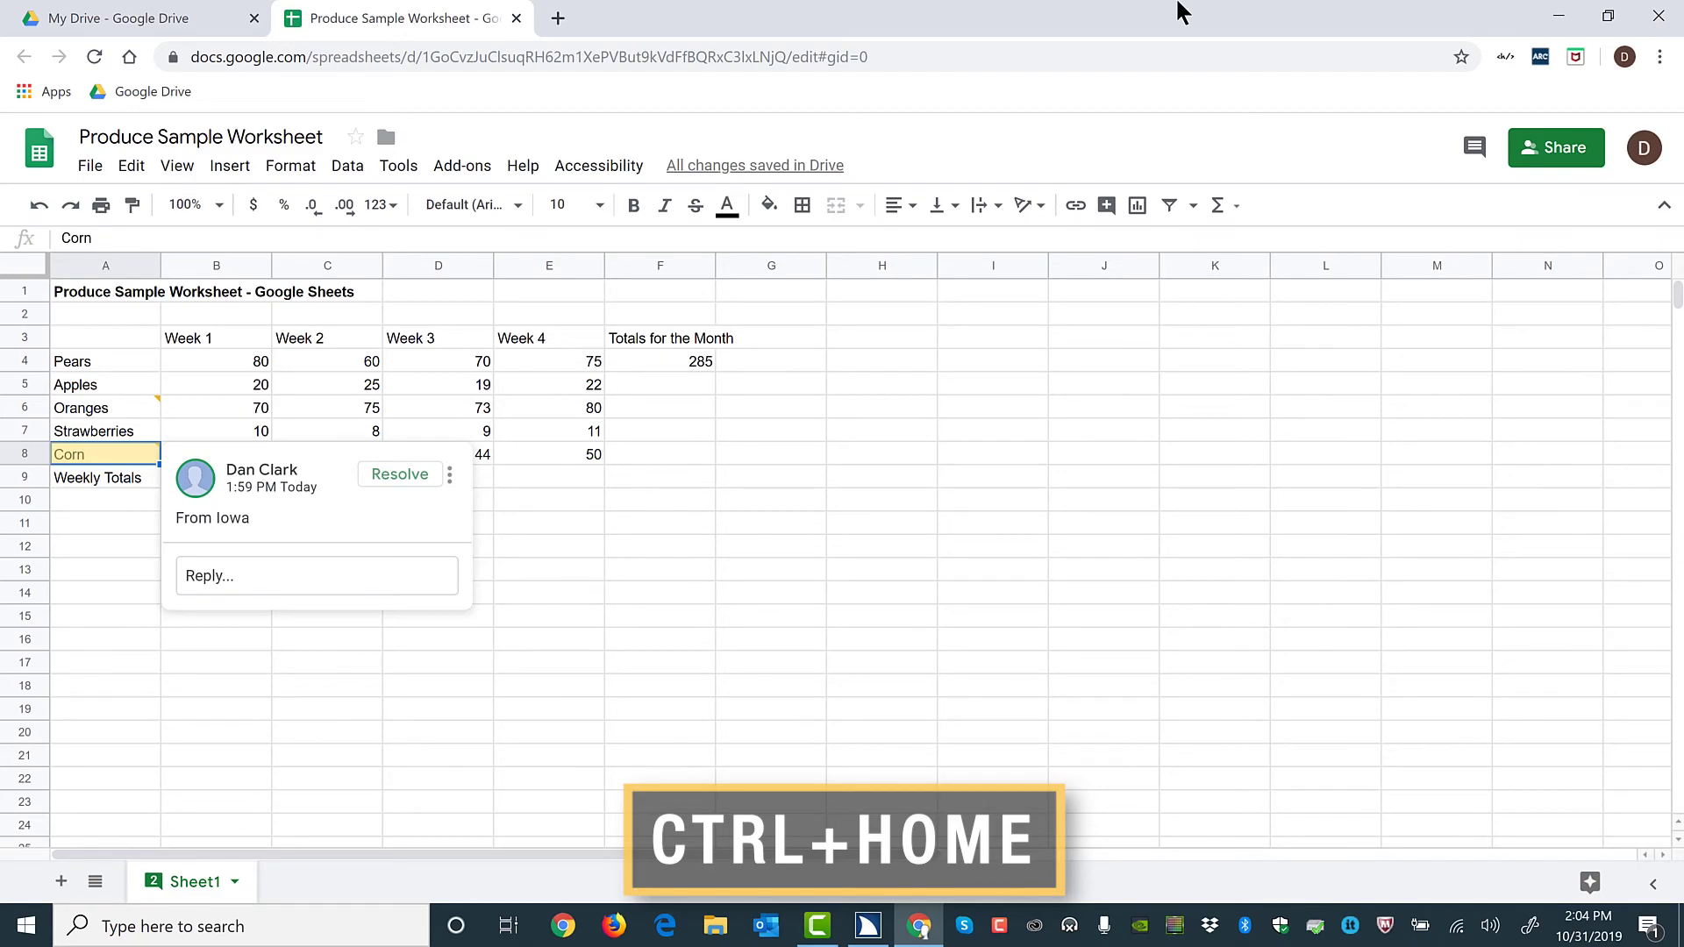
Insert a note on the Pears cell in column A reading "These pears are from California.".
key(ctrl+Home)
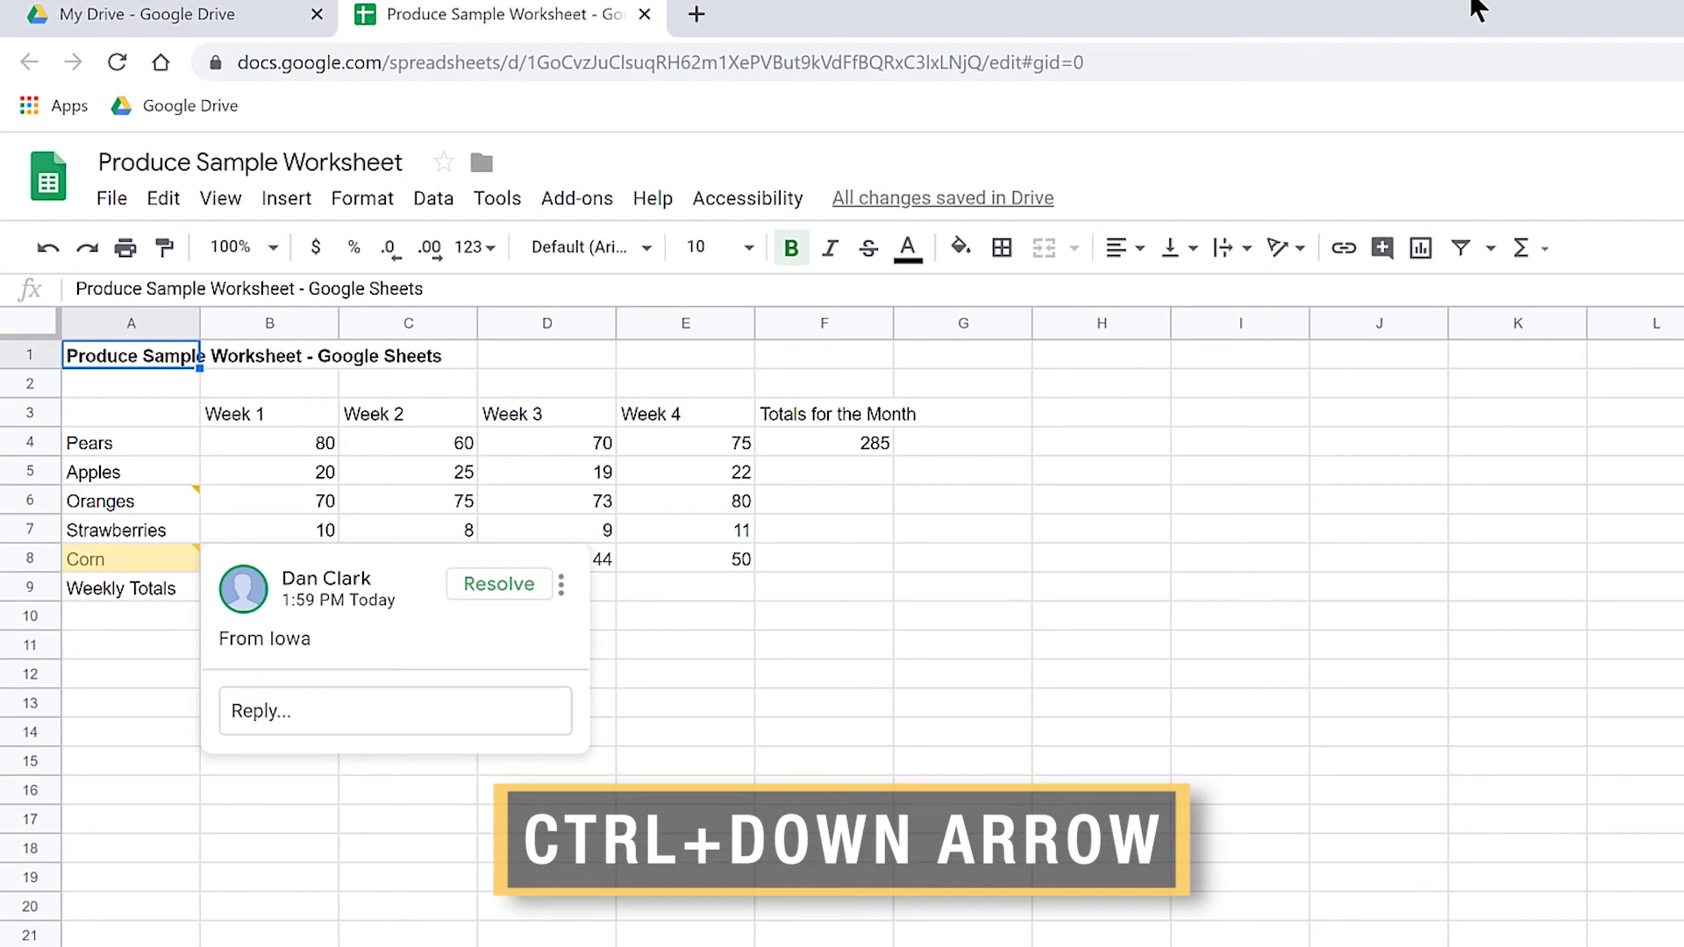
key(ctrl+Down)
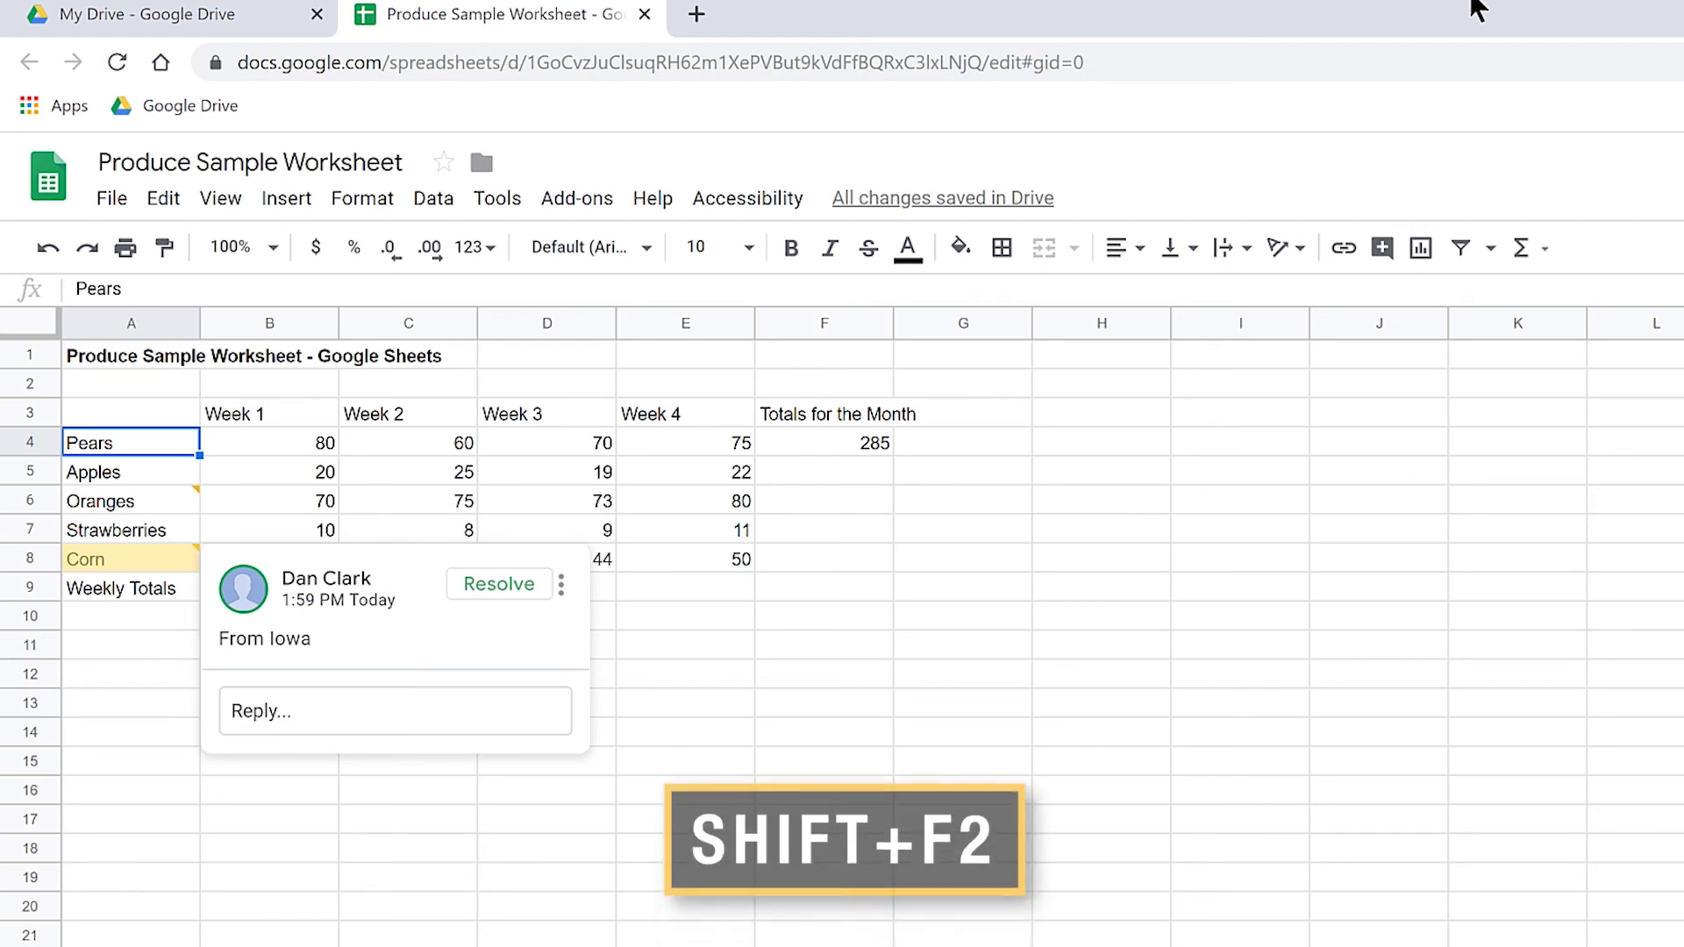
key(shift+F2)
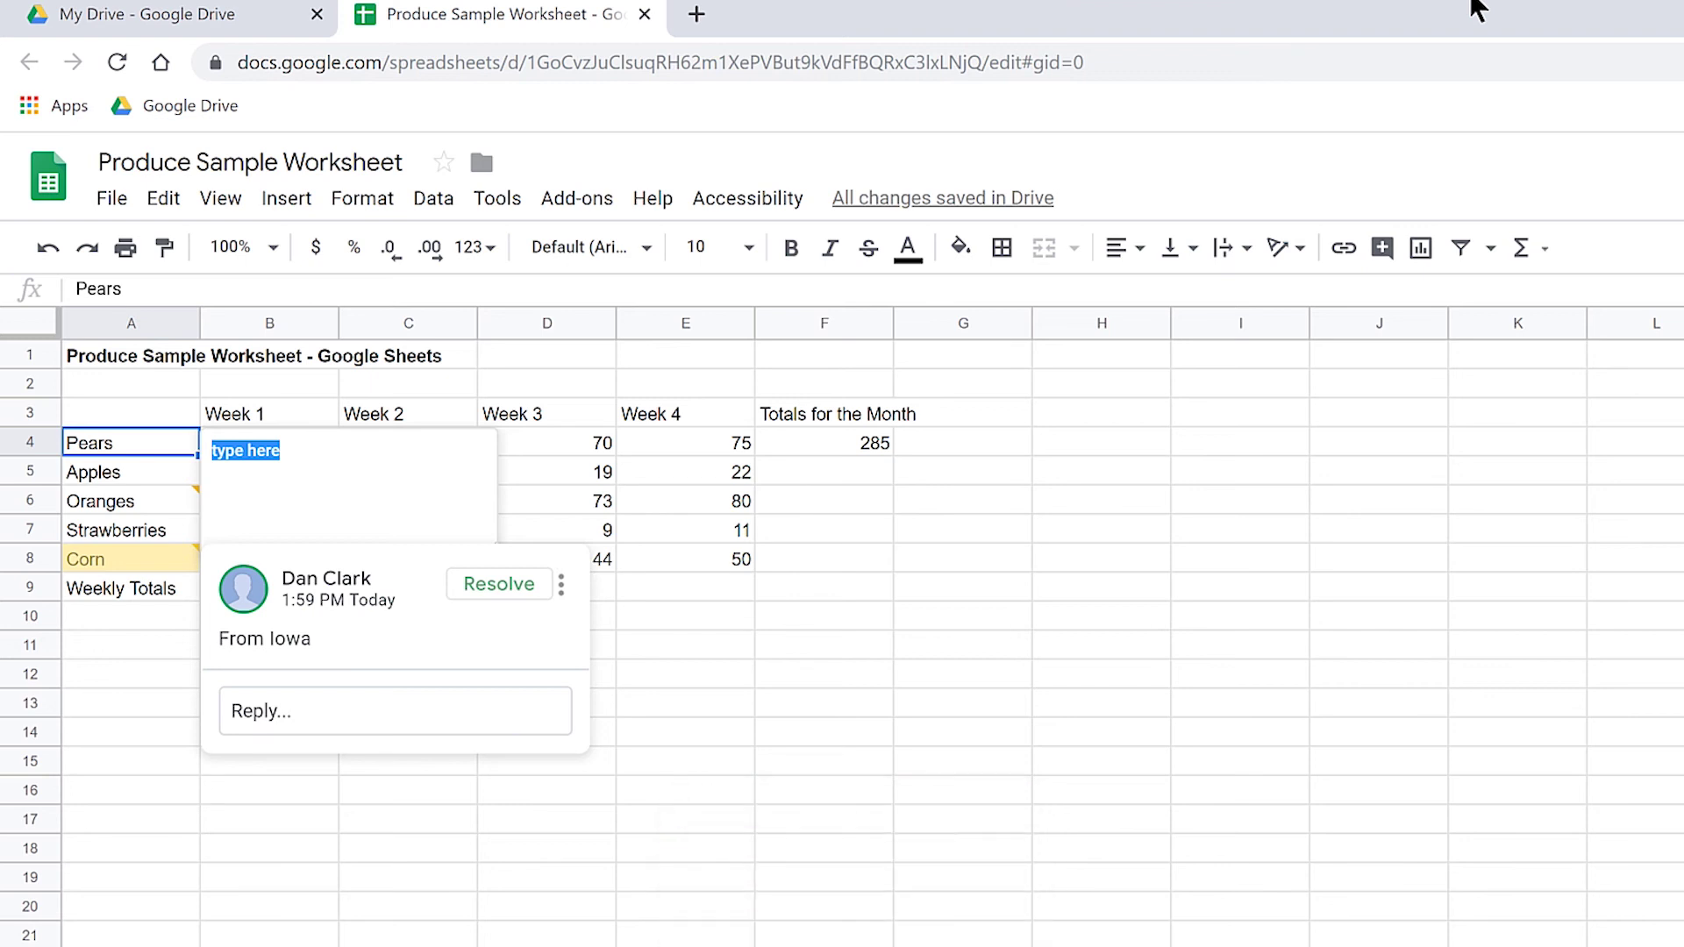
text(These pears are f)
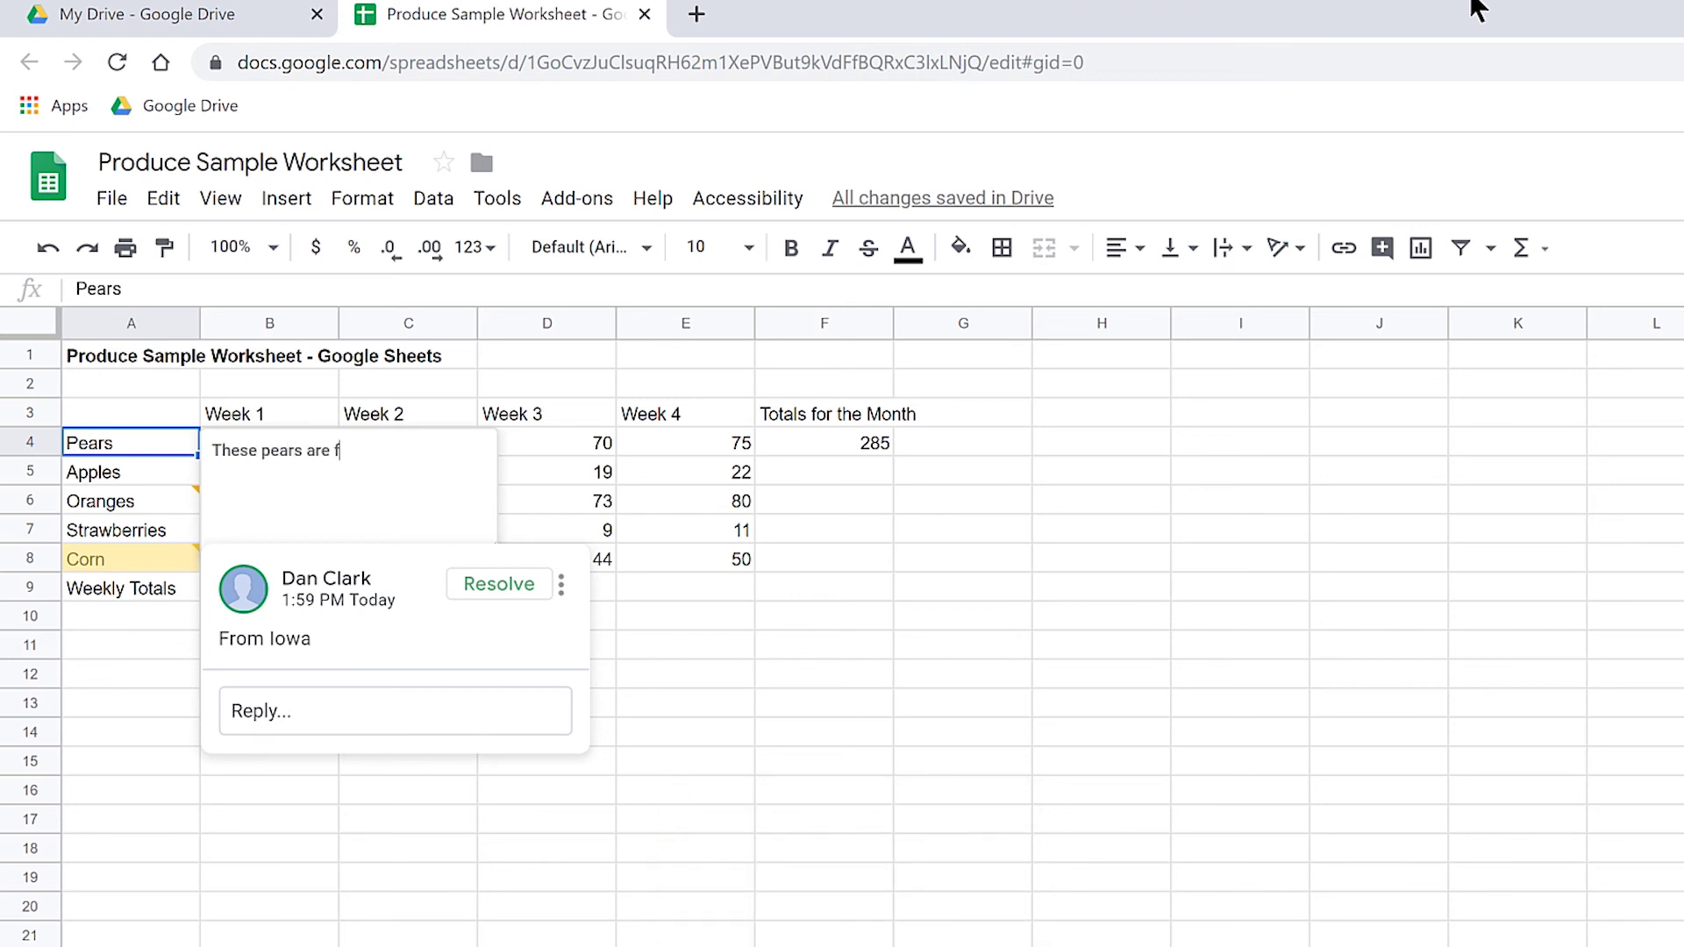
text(rom California.)
key(Escape)
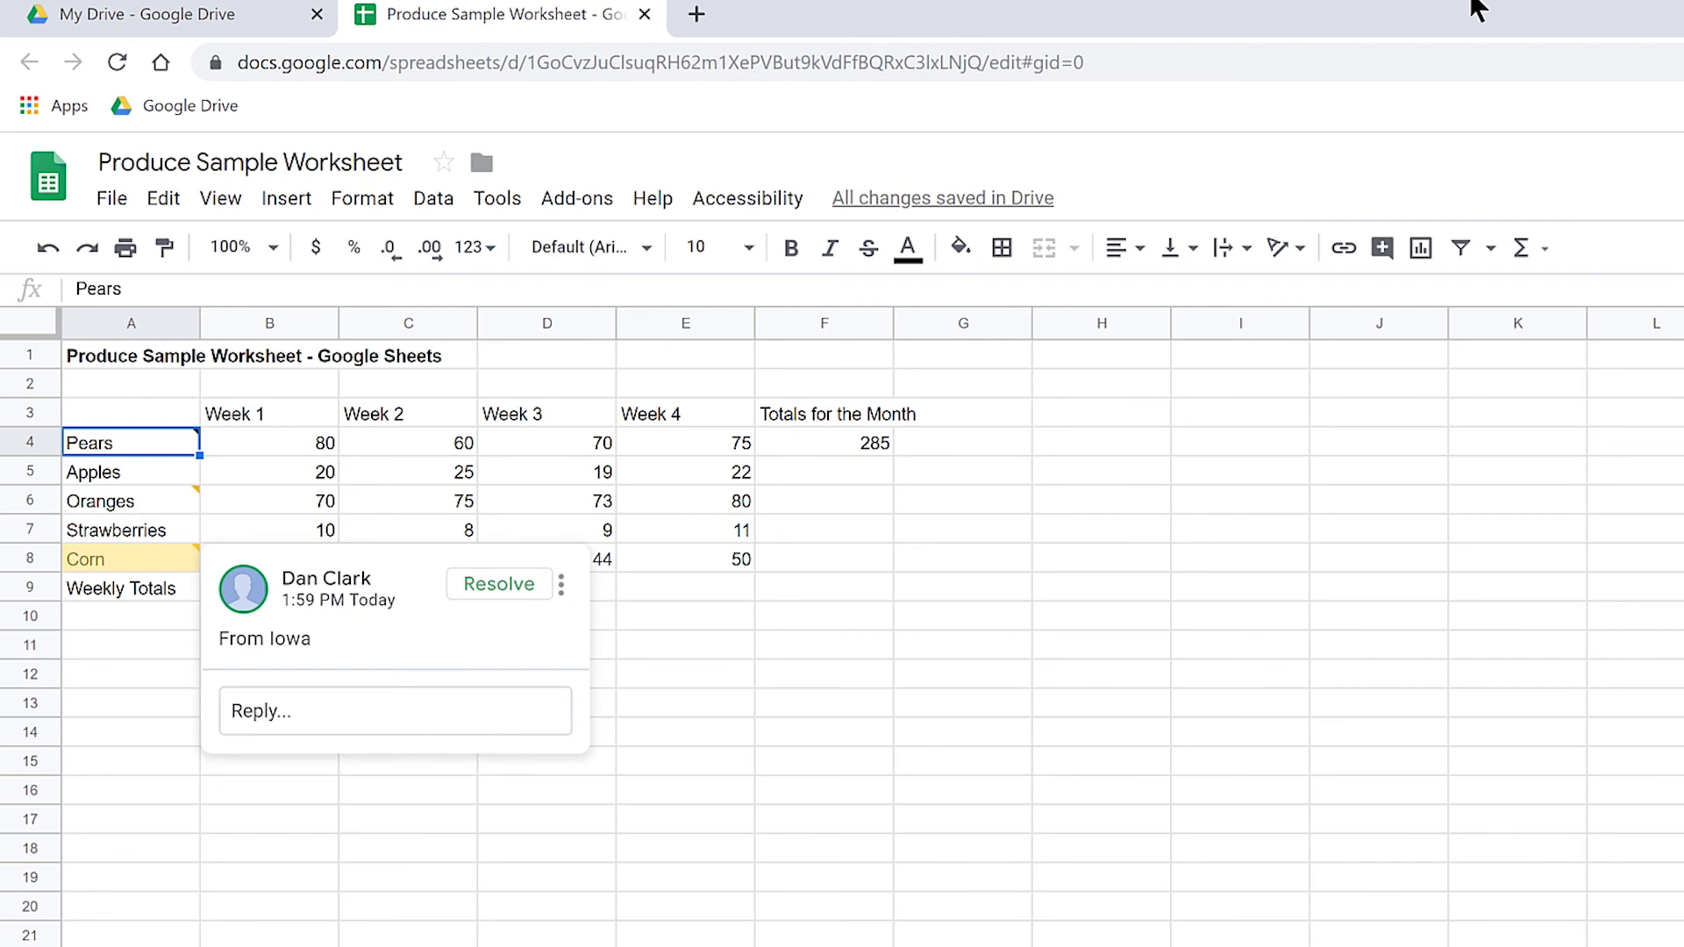
Move off the Pears cell and back to it, reopen its note to read the text, and close it.
key(Up)
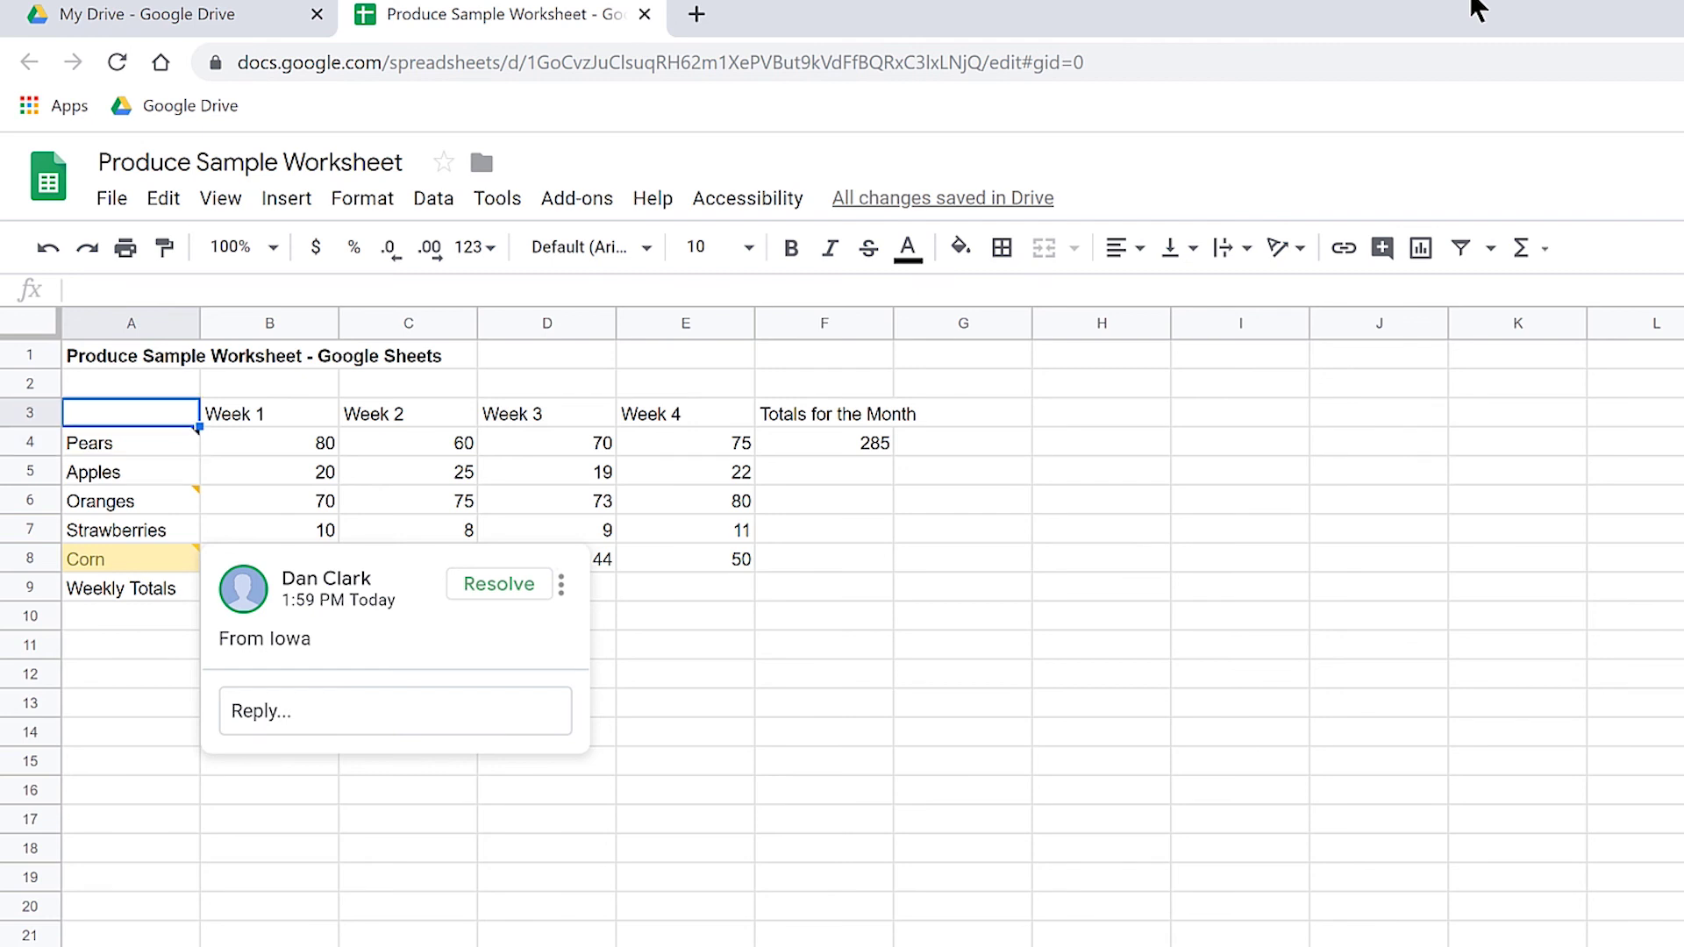
key(Down)
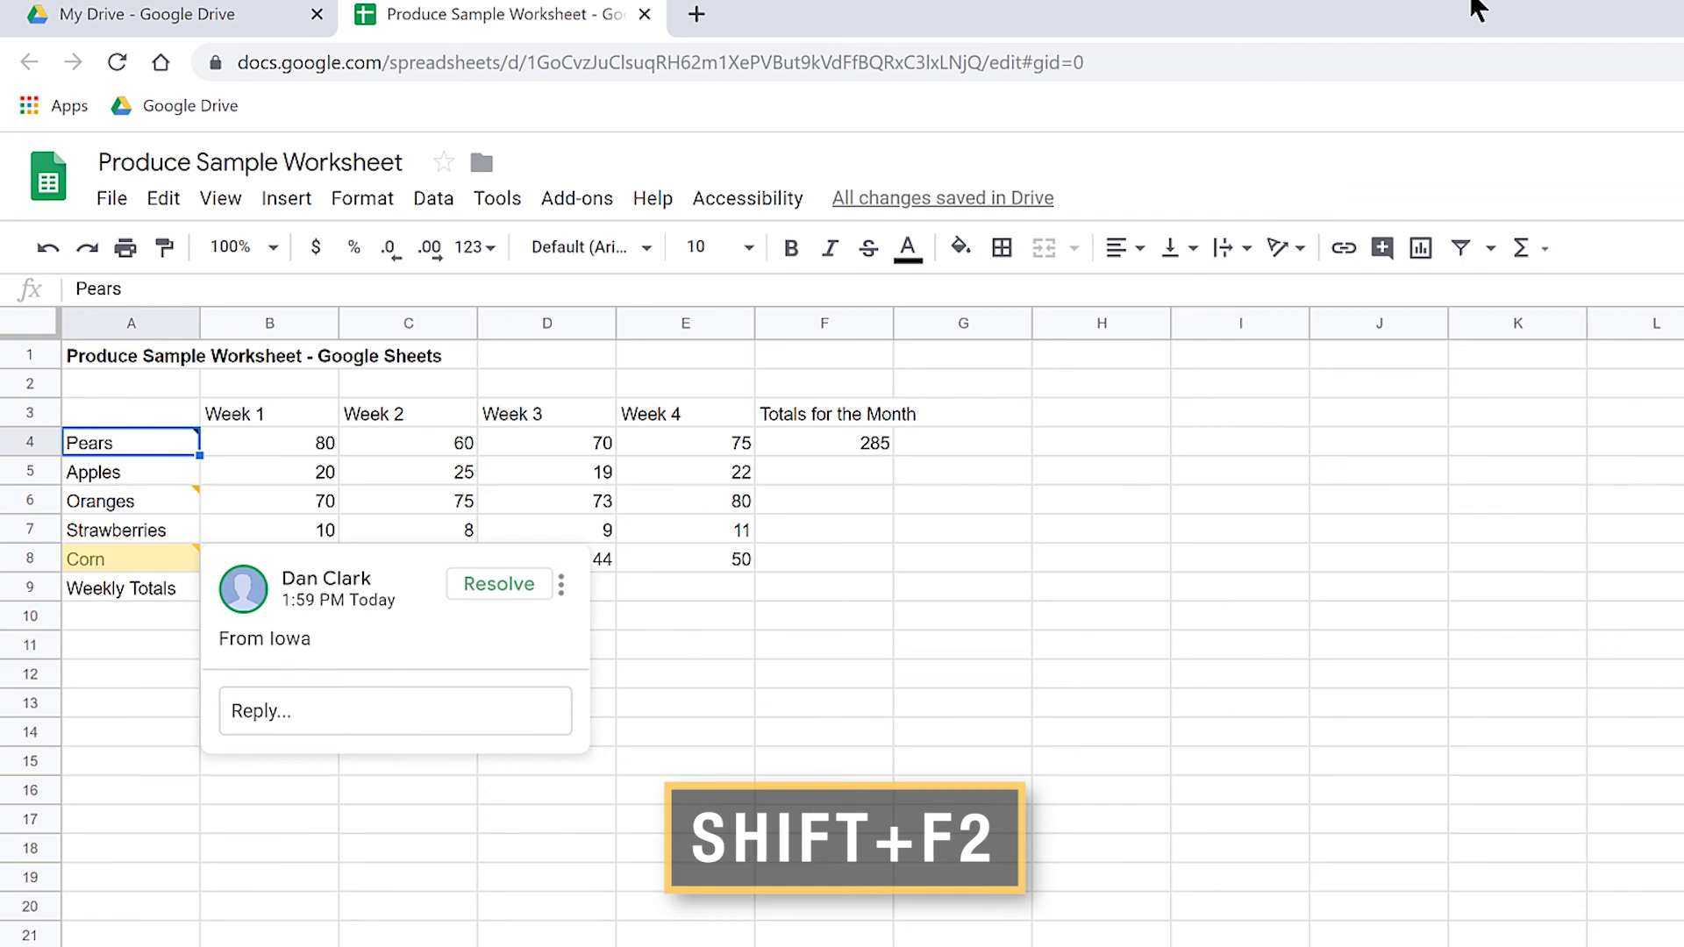
key(shift+F2)
key(Right)
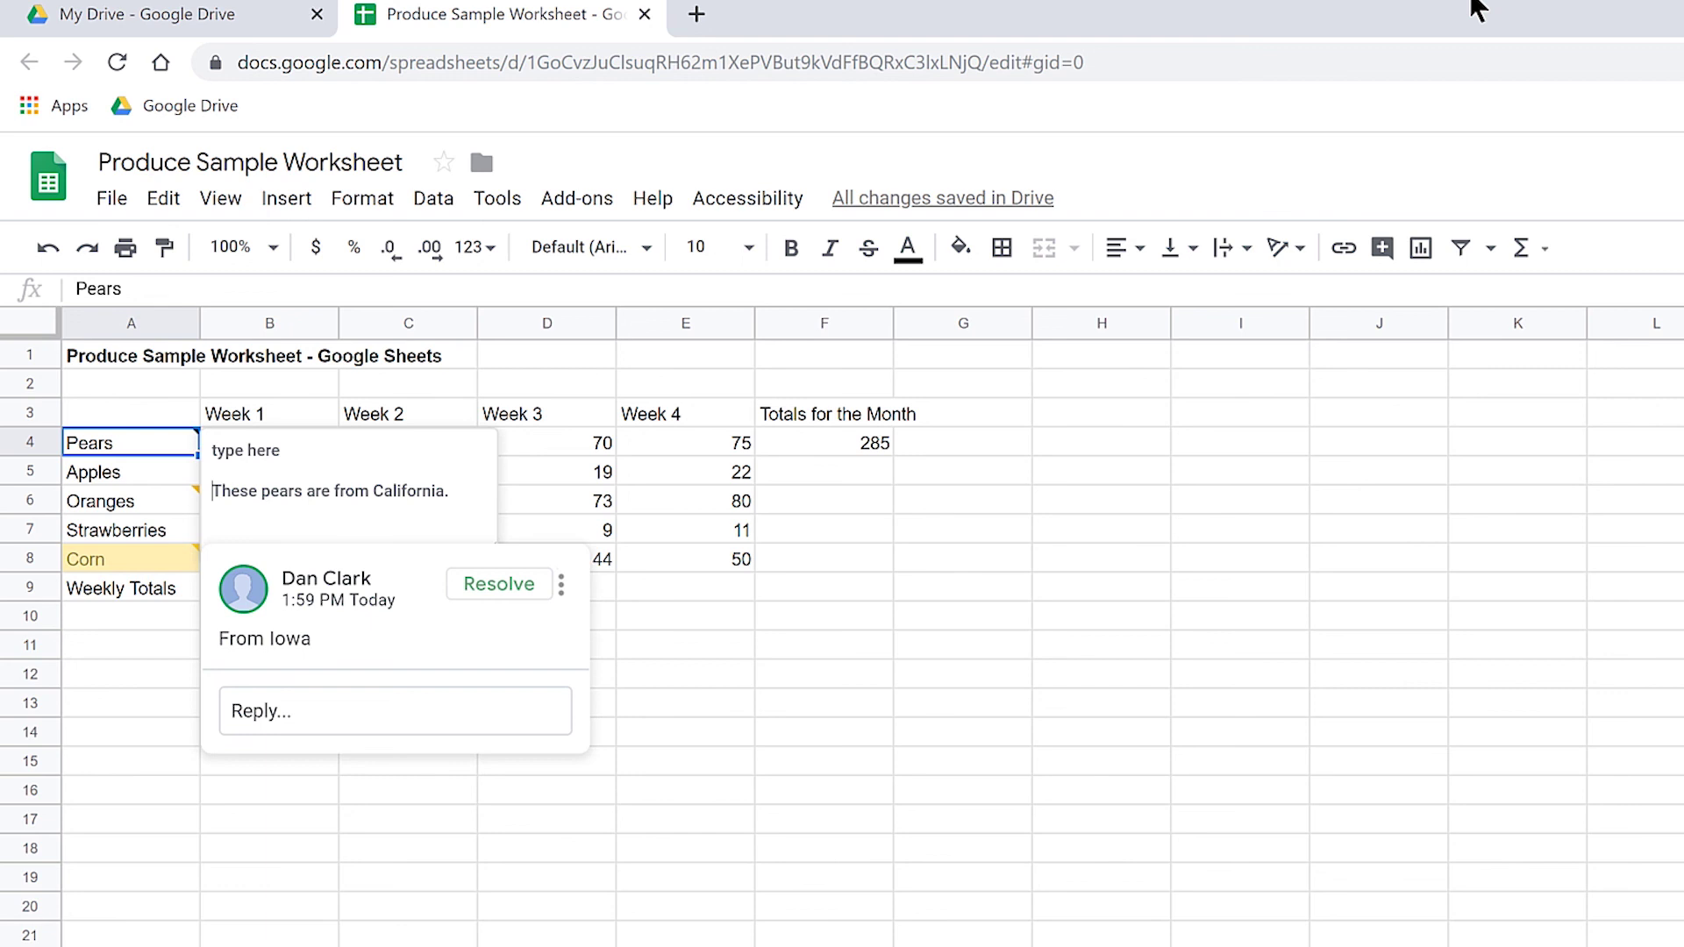
key(Up)
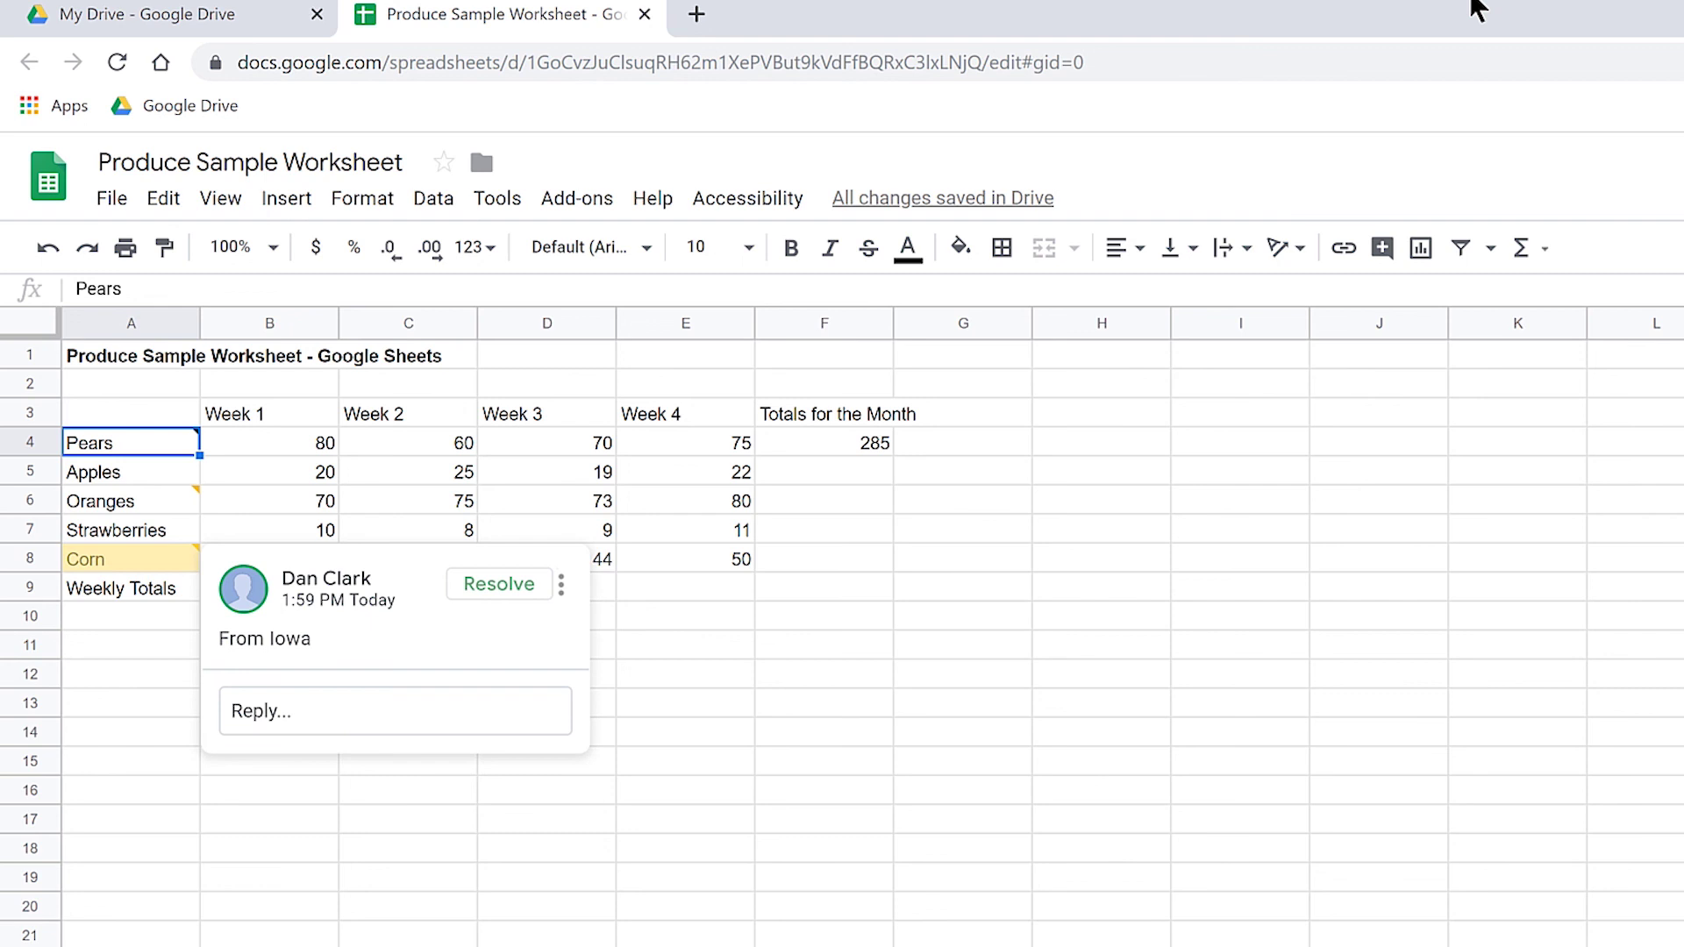
Clear the note from the Pears cell in column A.
key(alt+e)
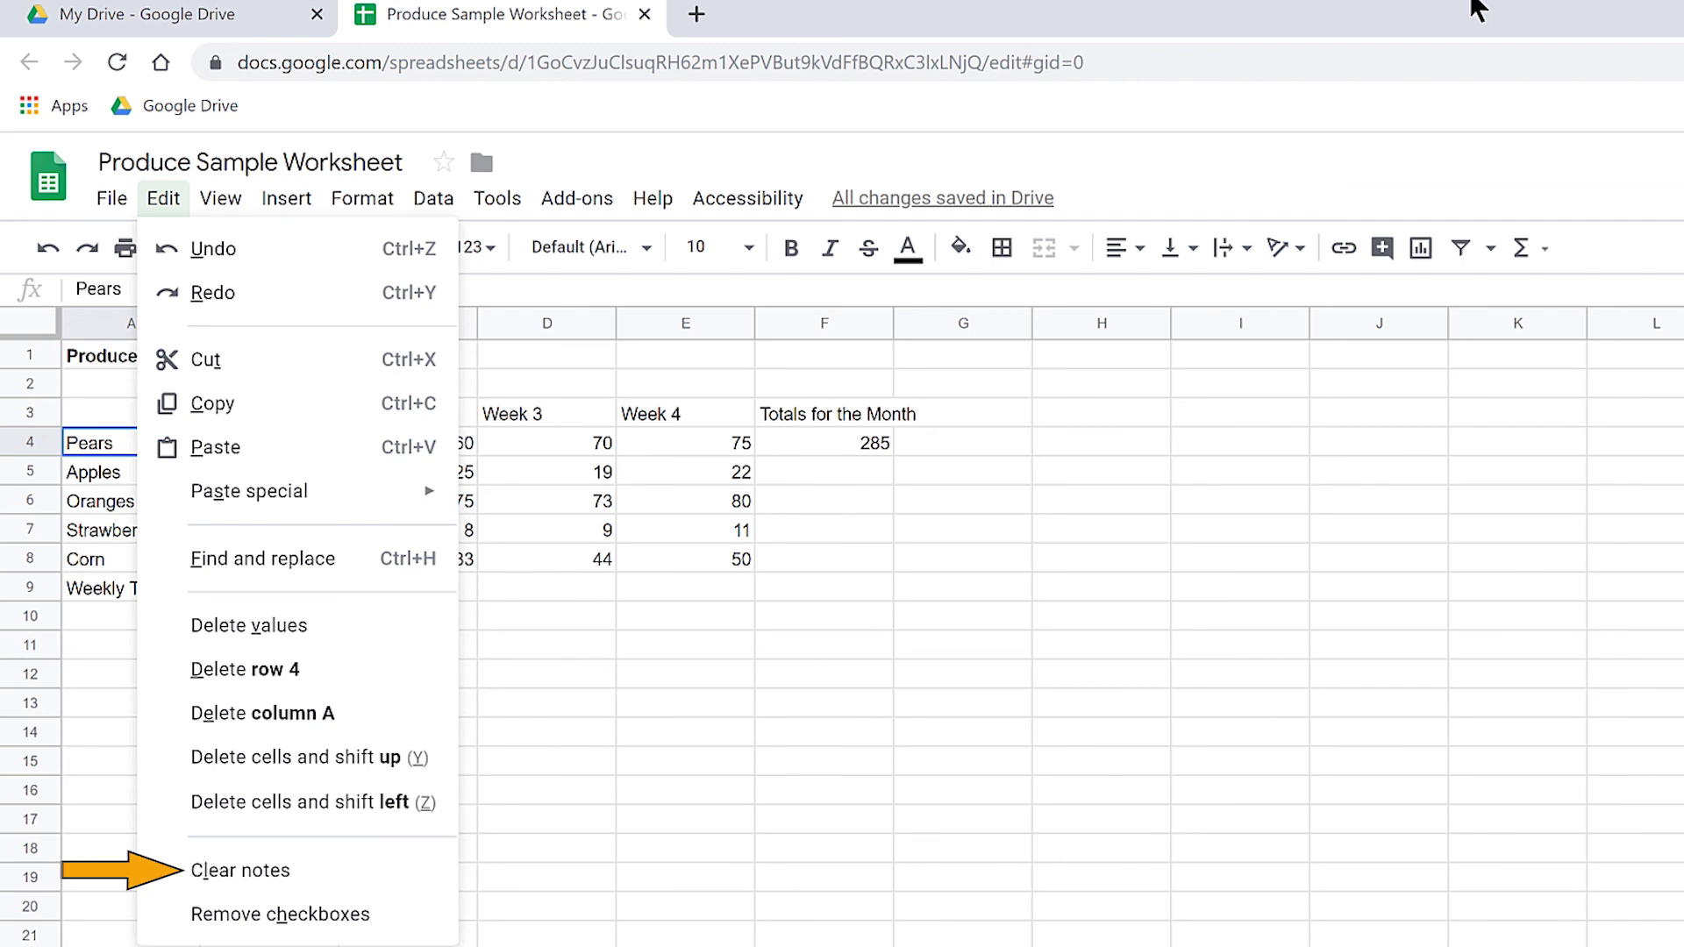
key(Up)
key(Up)
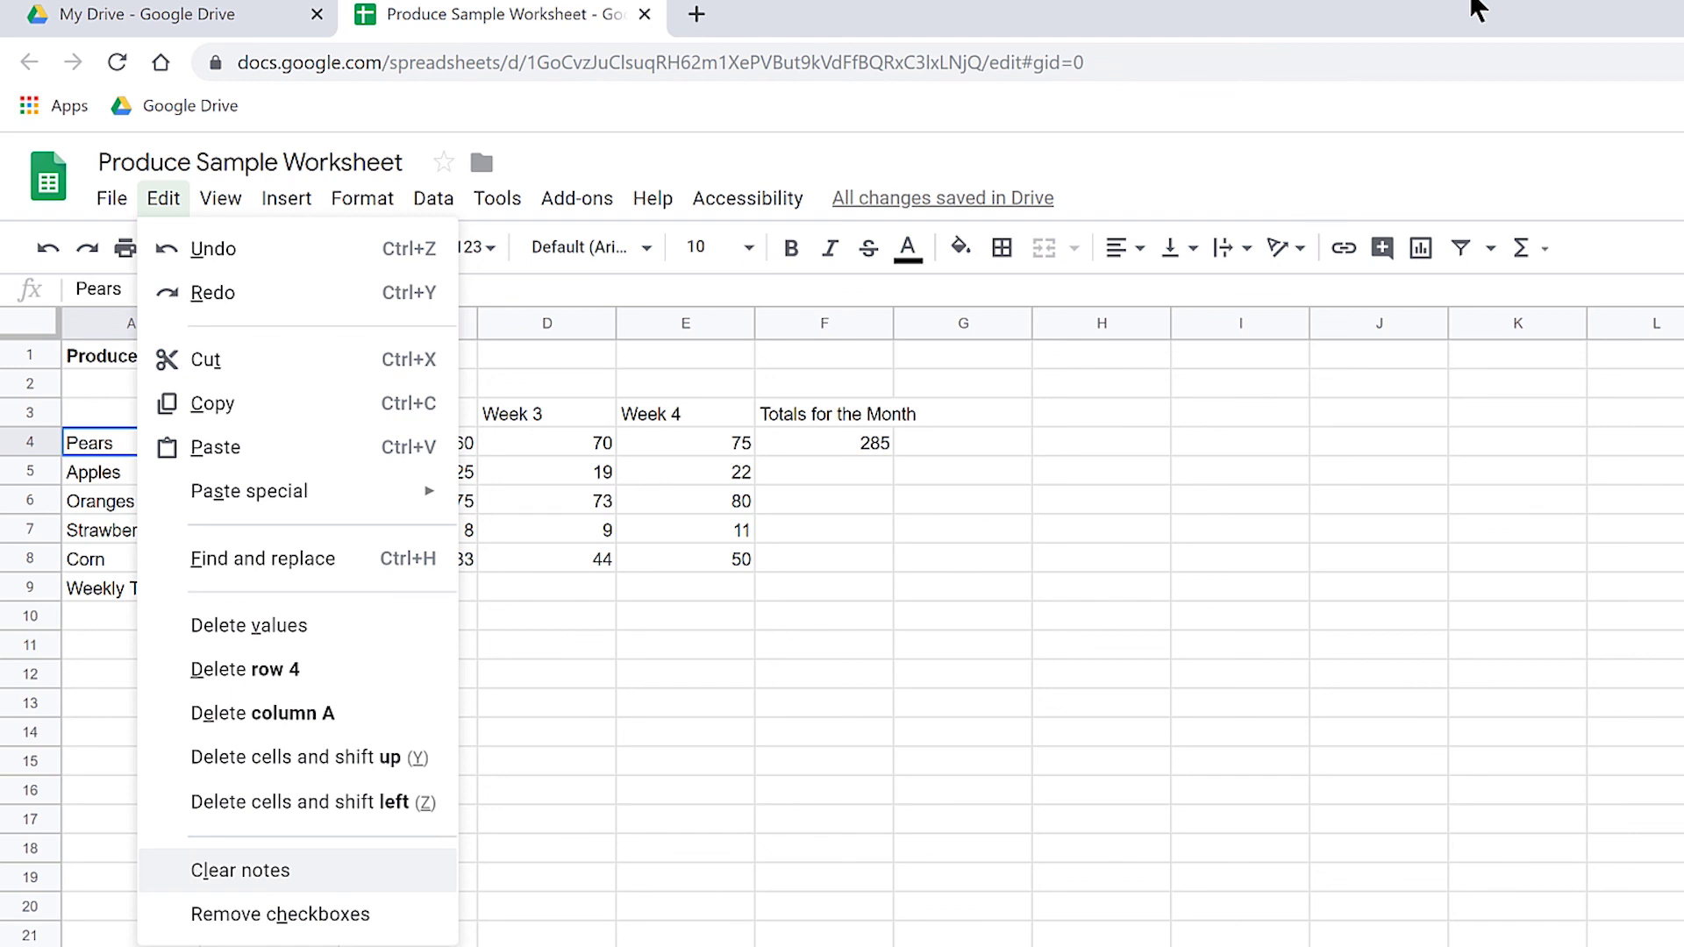
key(Return)
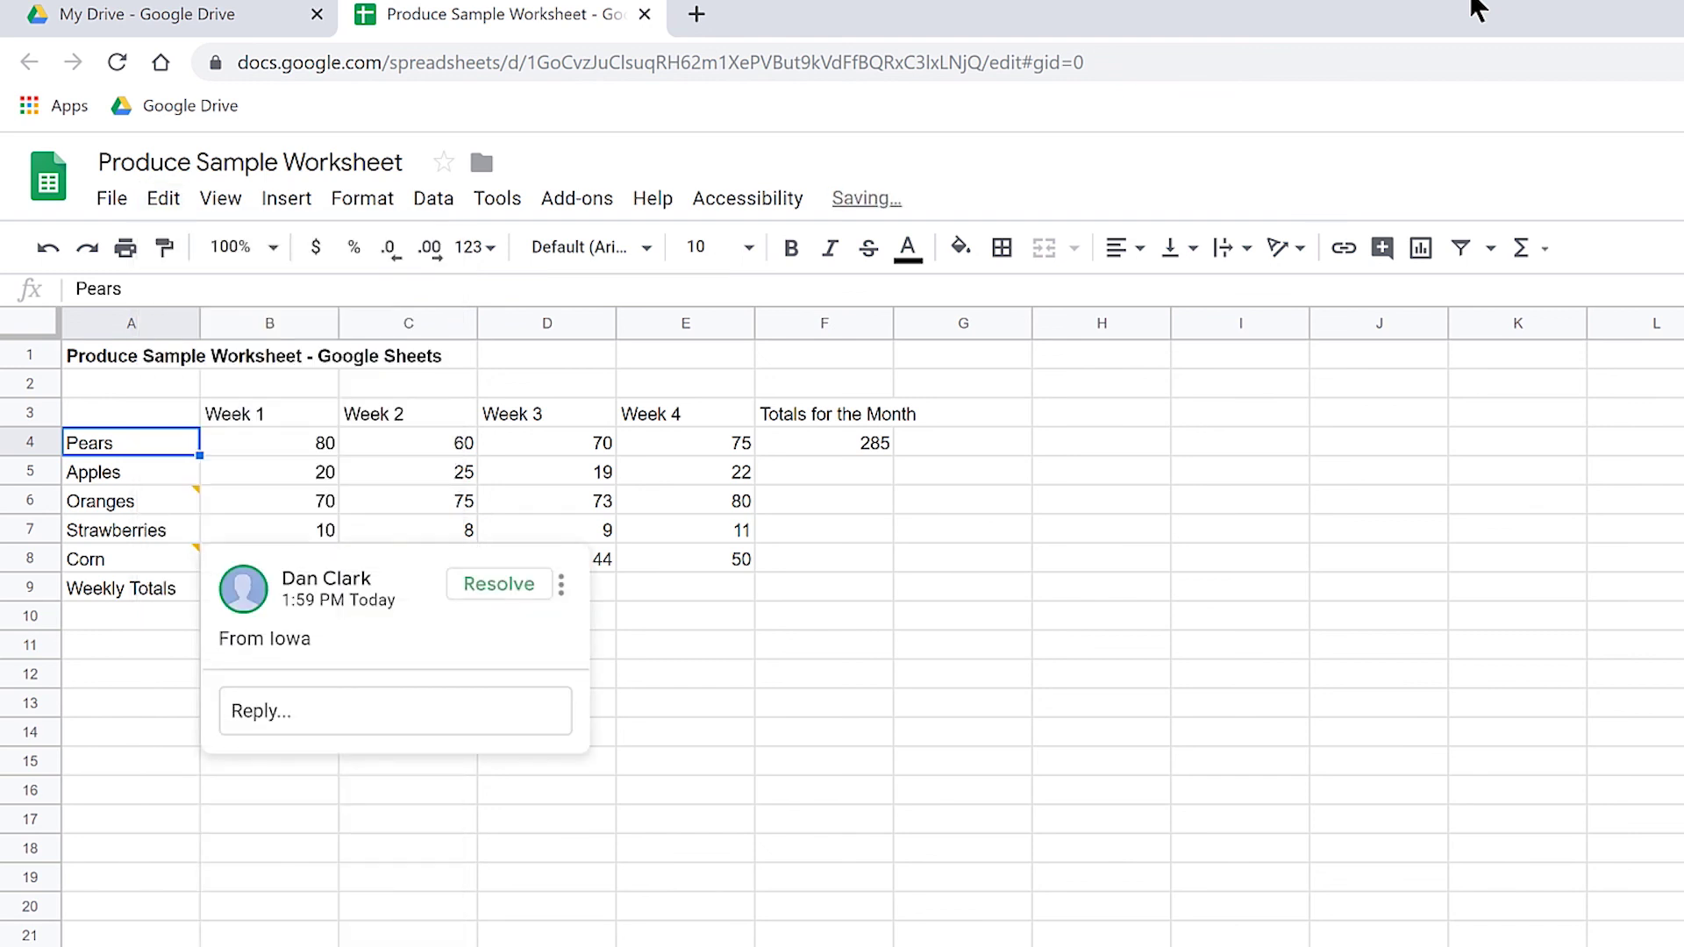